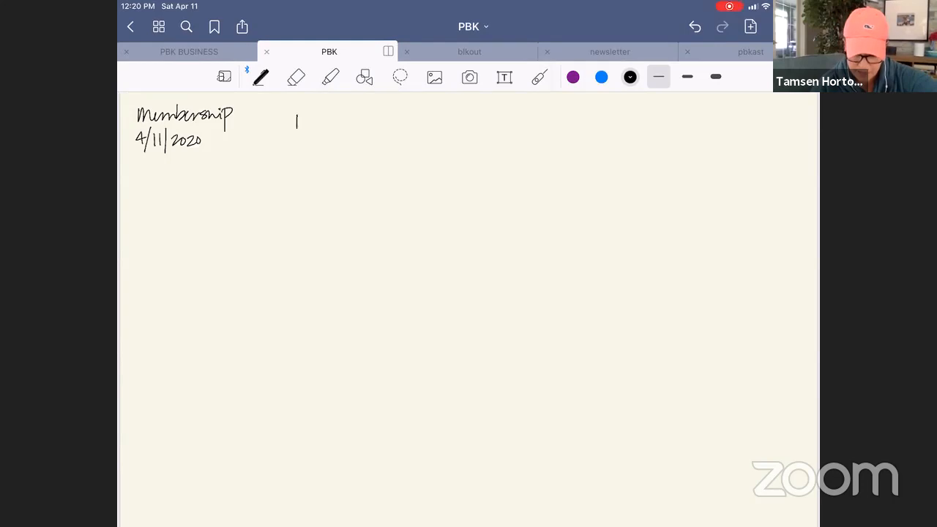
# Step: Handwrite the underlined column headings NP, UM, Intro and NYC across the top of the Membership page
pyautogui.moveTo(312, 113); pyautogui.dragTo(325, 130)
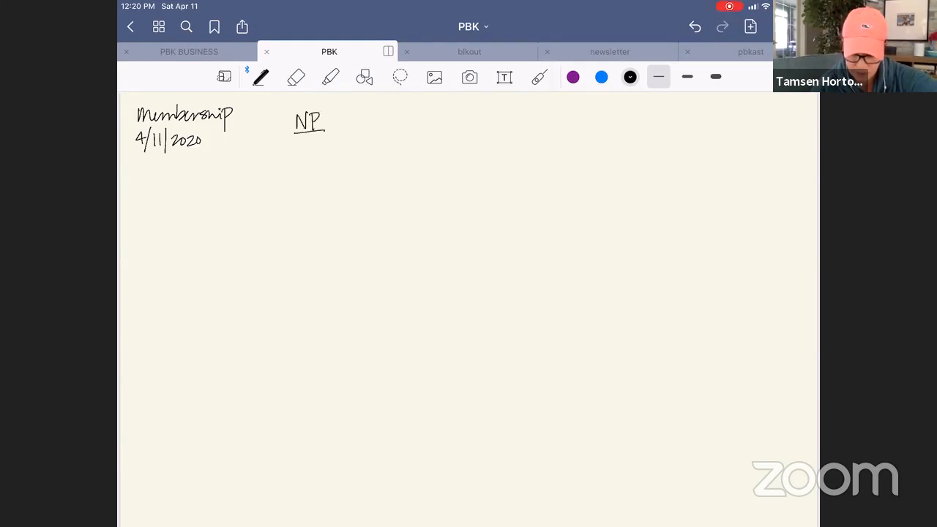
pyautogui.moveTo(395, 117); pyautogui.dragTo(405, 118)
pyautogui.moveTo(403, 129); pyautogui.dragTo(419, 129)
pyautogui.moveTo(394, 132); pyautogui.dragTo(422, 131)
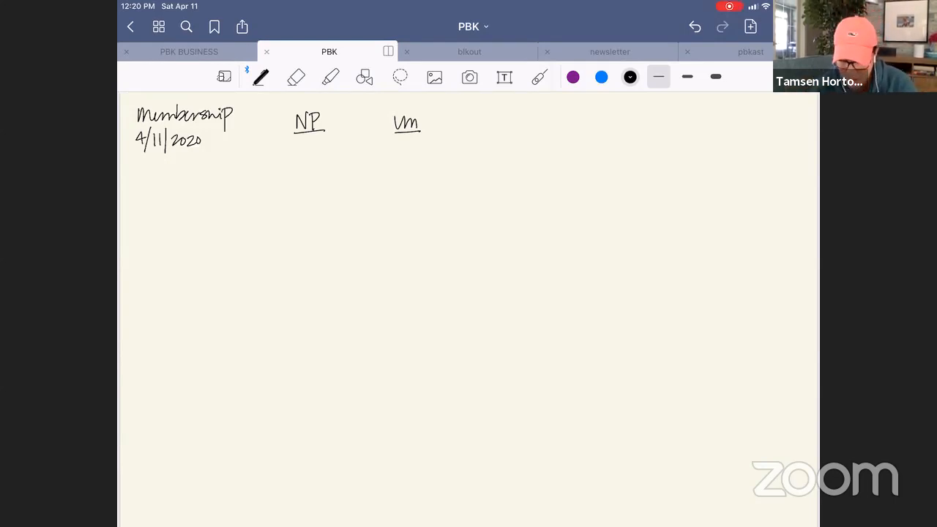
pyautogui.moveTo(489, 114)
pyautogui.mouseDown()
pyautogui.moveTo(489, 132)
pyautogui.moveTo(520, 122)
pyautogui.moveTo(524, 128)
pyautogui.mouseUp()
pyautogui.moveTo(595, 128)
pyautogui.mouseDown()
pyautogui.moveTo(606, 115)
pyautogui.moveTo(613, 122)
pyautogui.mouseUp()
pyautogui.moveTo(619, 112)
pyautogui.mouseDown()
pyautogui.moveTo(615, 133)
pyautogui.moveTo(641, 125)
pyautogui.mouseUp()
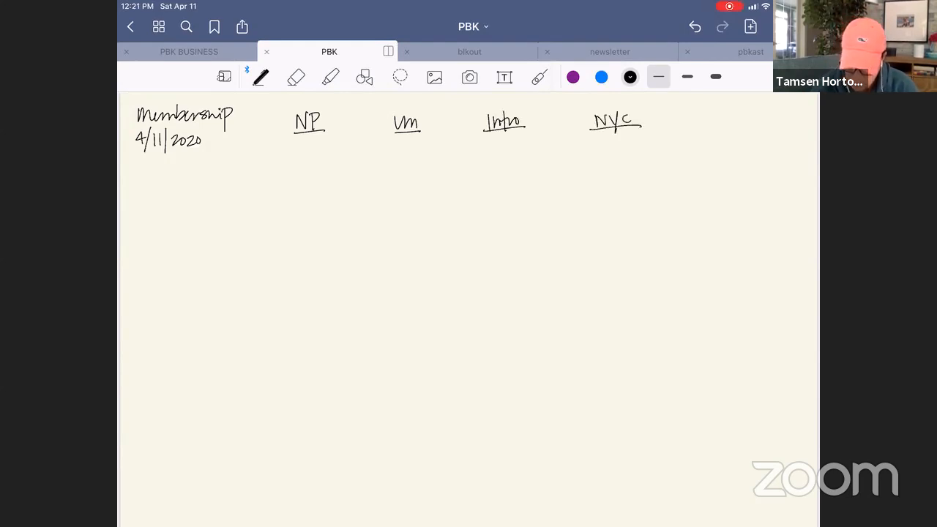
# Step: Handwrite "read magnet" under NP, "optin" under UM, "membership" with $ under Intro, and $$$ under NYC
pyautogui.moveTo(478, 145)
pyautogui.mouseDown()
pyautogui.moveTo(502, 153)
pyautogui.moveTo(509, 141)
pyautogui.moveTo(548, 164)
pyautogui.moveTo(550, 153)
pyautogui.mouseUp()
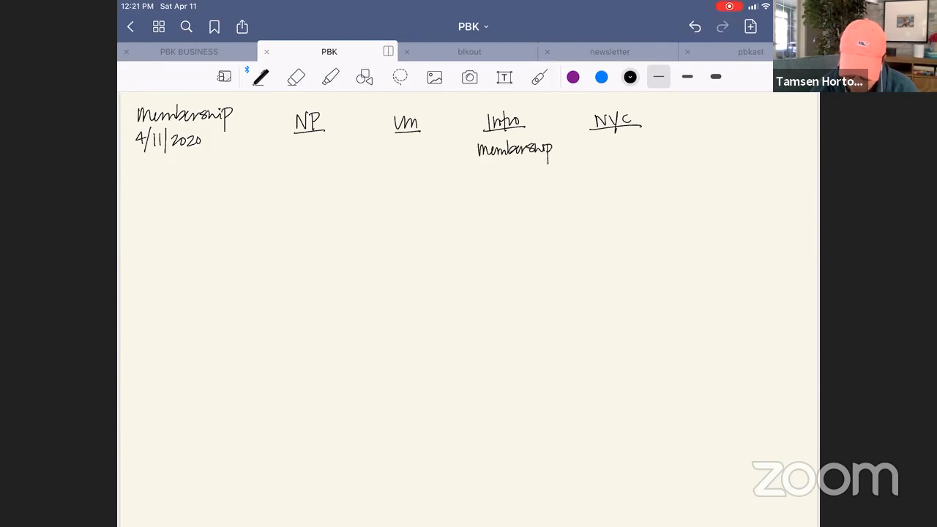
pyautogui.moveTo(276, 145)
pyautogui.mouseDown()
pyautogui.moveTo(330, 152)
pyautogui.moveTo(335, 167)
pyautogui.moveTo(347, 152)
pyautogui.mouseUp()
pyautogui.moveTo(347, 149); pyautogui.dragTo(354, 151)
pyautogui.moveTo(350, 146)
pyautogui.mouseDown()
pyautogui.moveTo(409, 152)
pyautogui.moveTo(414, 142)
pyautogui.mouseUp()
pyautogui.moveTo(413, 141)
pyautogui.mouseDown()
pyautogui.moveTo(413, 152)
pyautogui.moveTo(427, 152)
pyautogui.mouseUp()
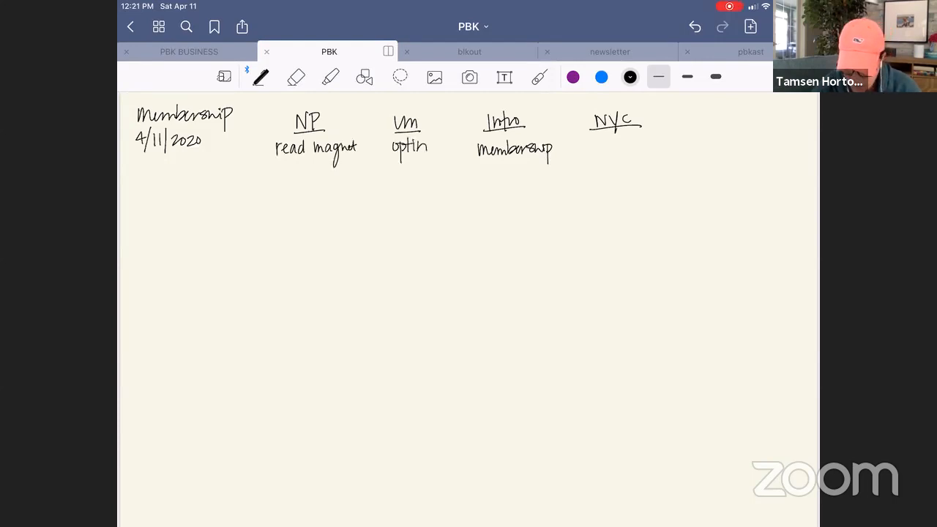
pyautogui.moveTo(502, 162); pyautogui.dragTo(492, 174)
pyautogui.moveTo(498, 155); pyautogui.dragTo(498, 178)
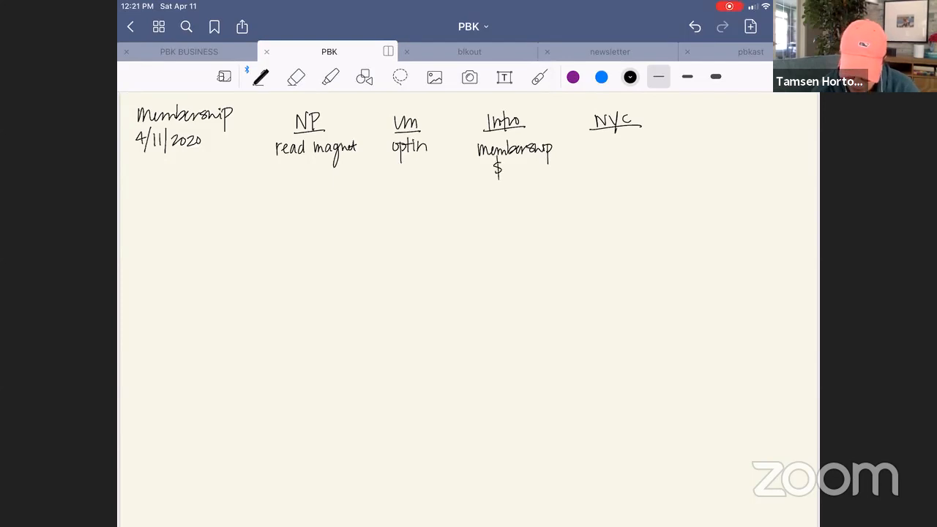
pyautogui.moveTo(610, 141)
pyautogui.mouseDown()
pyautogui.moveTo(603, 150)
pyautogui.moveTo(632, 154)
pyautogui.mouseUp()
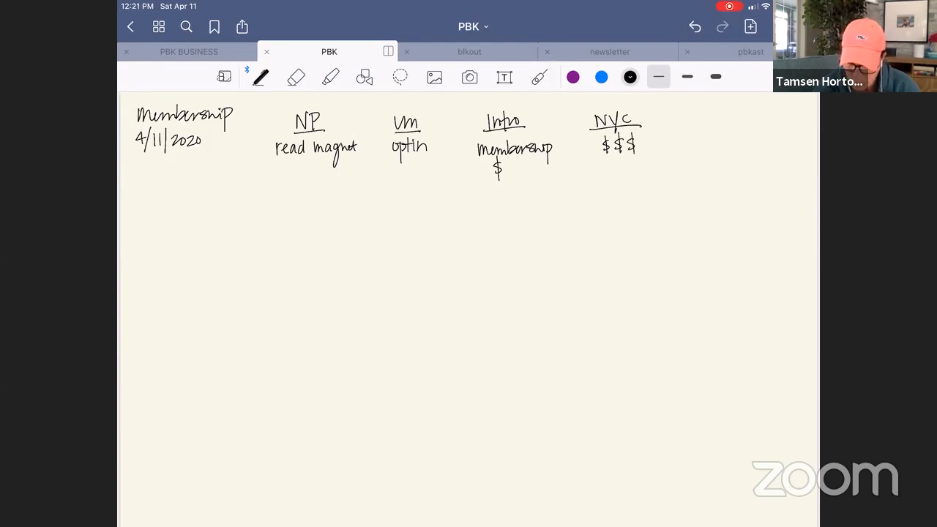
# Step: Trace across the four column entries with the laser pointer, then draw a straight horizontal 0.3 mm line beneath them with the Shape tool
pyautogui.click(539, 77)
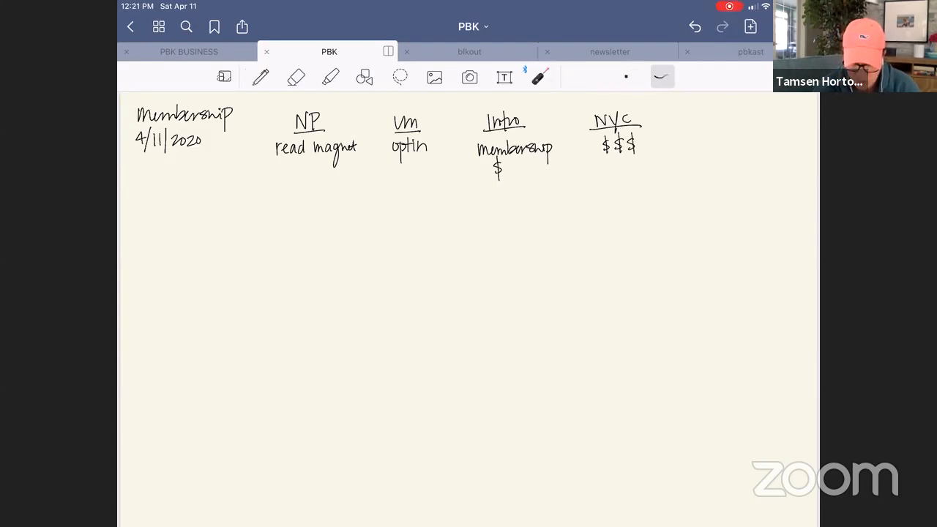
pyautogui.moveTo(281, 163); pyautogui.dragTo(632, 156)
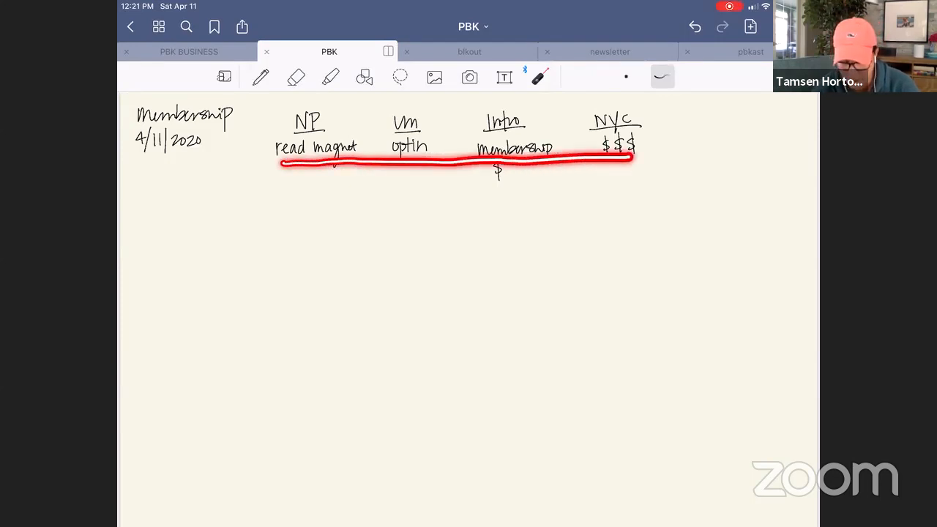
pyautogui.click(260, 76)
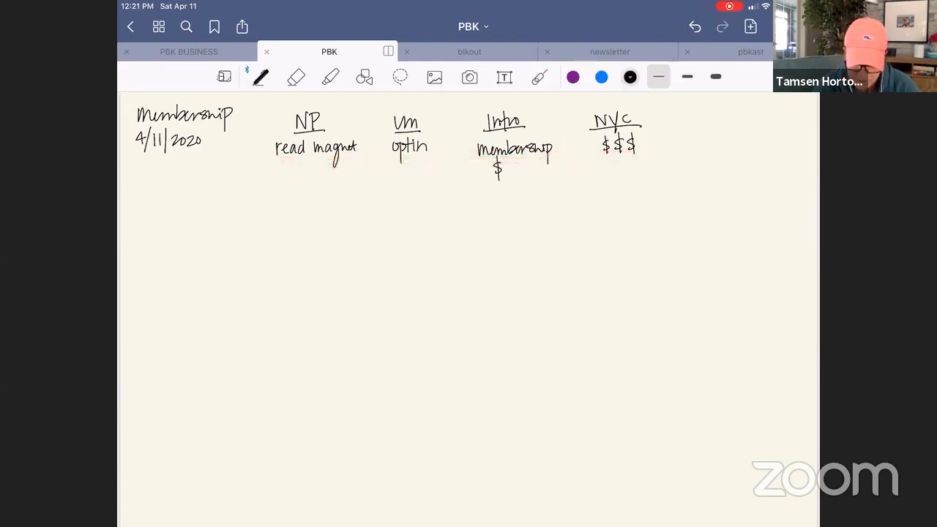
pyautogui.click(365, 77)
pyautogui.click(658, 76)
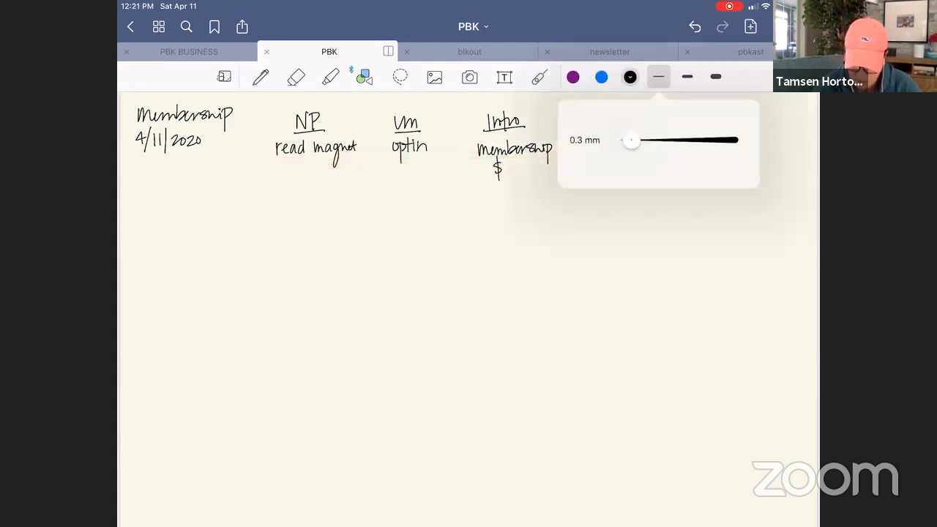
pyautogui.click(468, 293)
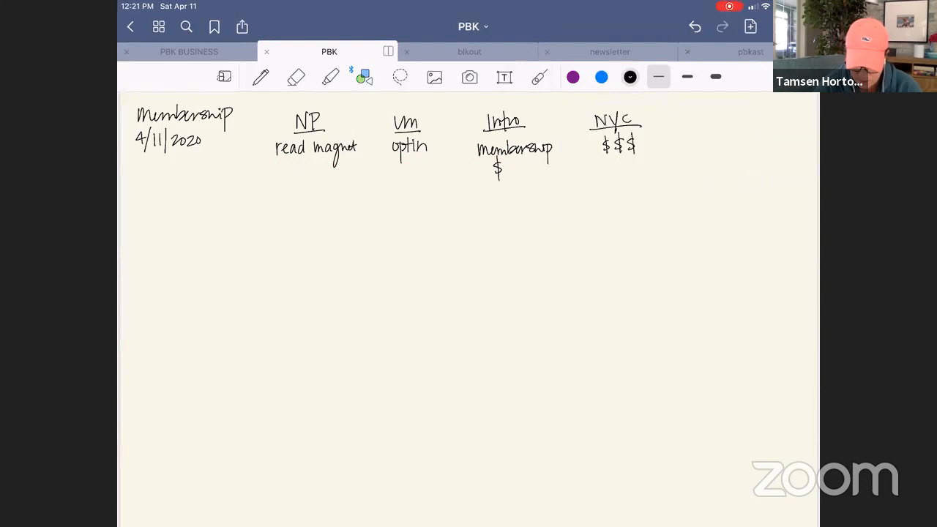
pyautogui.moveTo(238, 179); pyautogui.dragTo(793, 173)
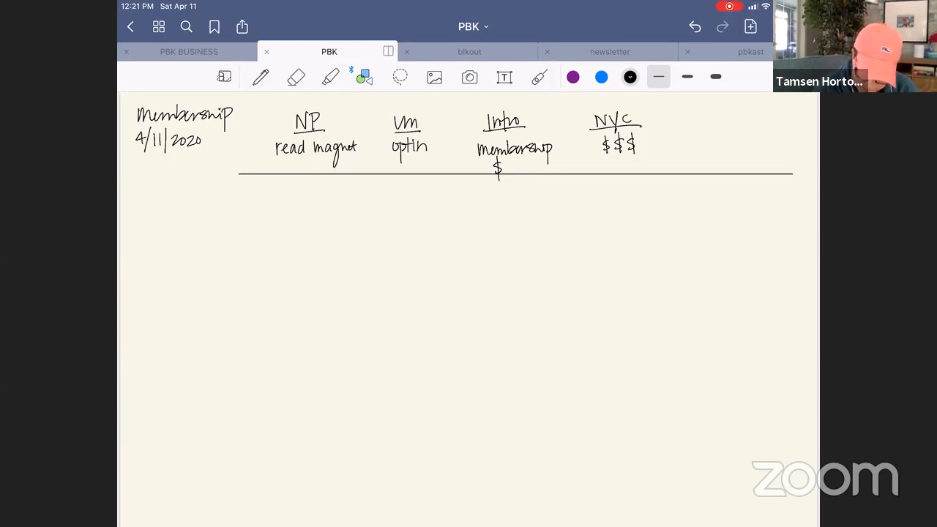
# Step: Add handwritten notes with the Pen tool below the horizontal line in the Intro column
pyautogui.moveTo(485, 196)
pyautogui.mouseDown()
pyautogui.moveTo(480, 204)
pyautogui.moveTo(483, 196)
pyautogui.mouseUp()
pyautogui.moveTo(482, 188); pyautogui.dragTo(479, 207)
pyautogui.click(261, 77)
pyautogui.moveTo(481, 185)
pyautogui.mouseDown()
pyautogui.moveTo(482, 217)
pyautogui.moveTo(504, 200)
pyautogui.moveTo(506, 216)
pyautogui.mouseUp()
pyautogui.moveTo(513, 201); pyautogui.dragTo(525, 209)
pyautogui.moveTo(532, 202); pyautogui.dragTo(496, 236)
pyautogui.click(537, 207)
pyautogui.moveTo(493, 230)
pyautogui.mouseDown()
pyautogui.moveTo(482, 243)
pyautogui.moveTo(516, 253)
pyautogui.mouseUp()
pyautogui.moveTo(512, 245); pyautogui.dragTo(545, 251)
pyautogui.click(549, 249)
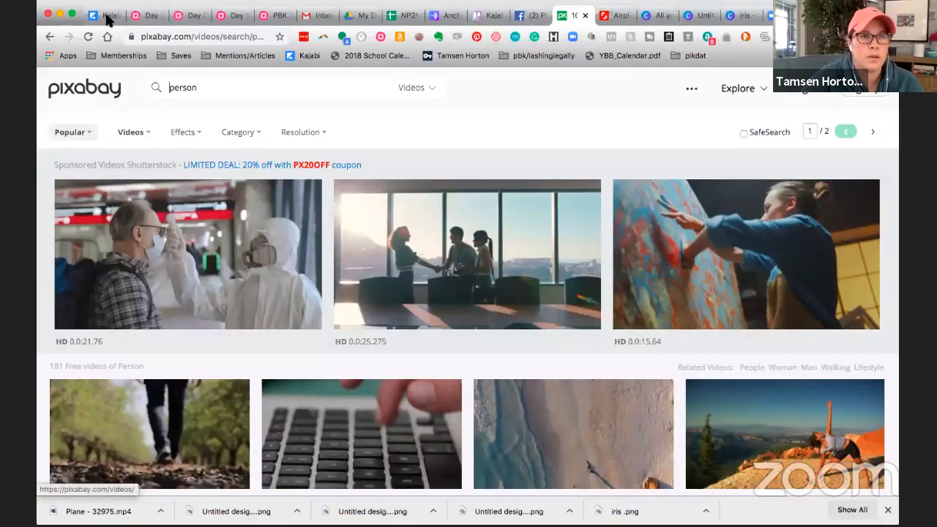
# Step: Switch to the Kajabi admin site in the browser and open the Offers page
pyautogui.click(107, 16)
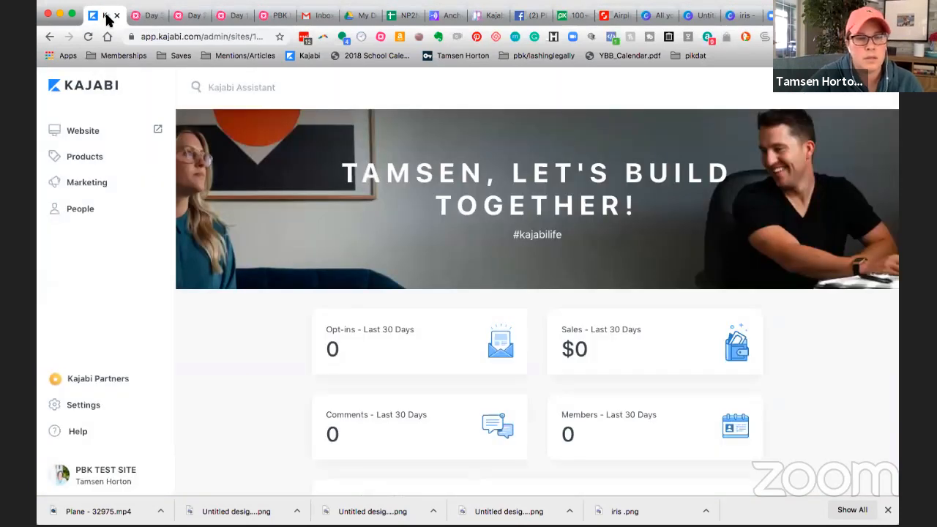
pyautogui.click(86, 131)
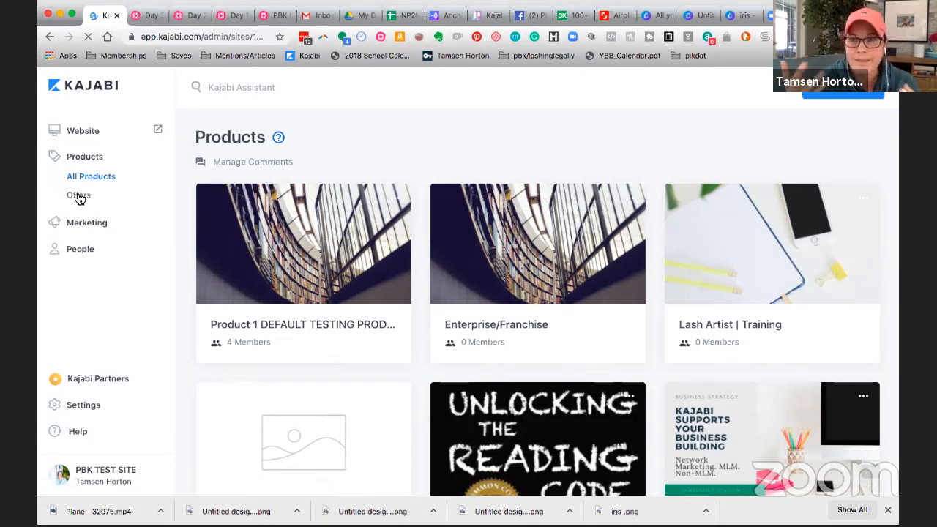
pyautogui.click(79, 198)
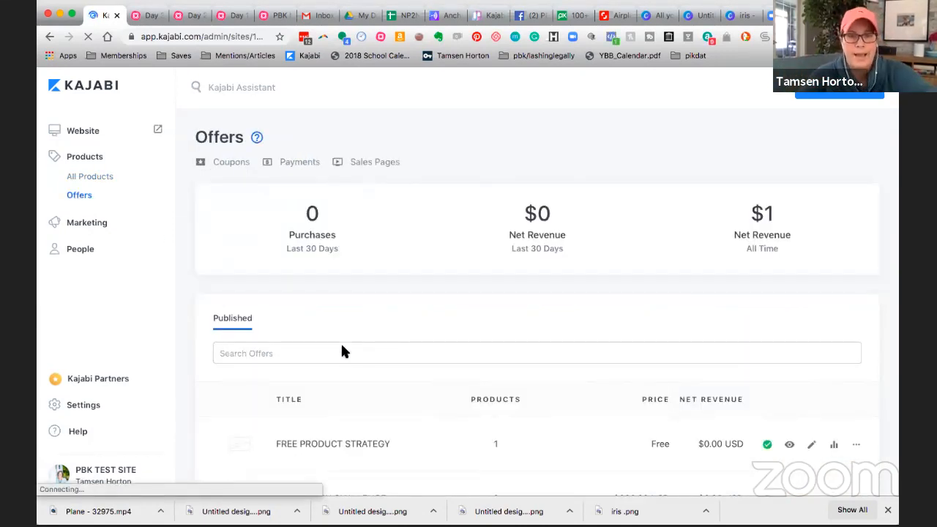
# Step: Search the published offers for "membership" and open the MEMBERSHIP PRESELL offer
pyautogui.click(311, 354)
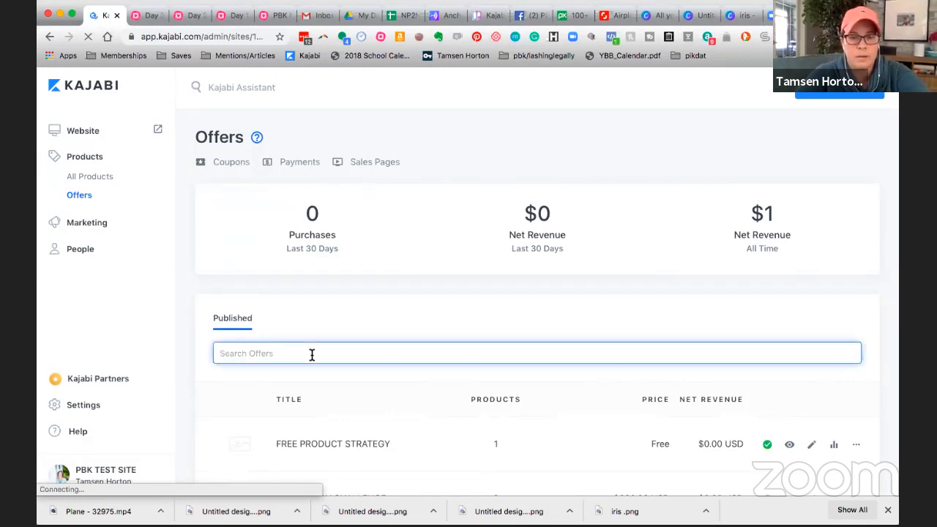
pyautogui.write('member')
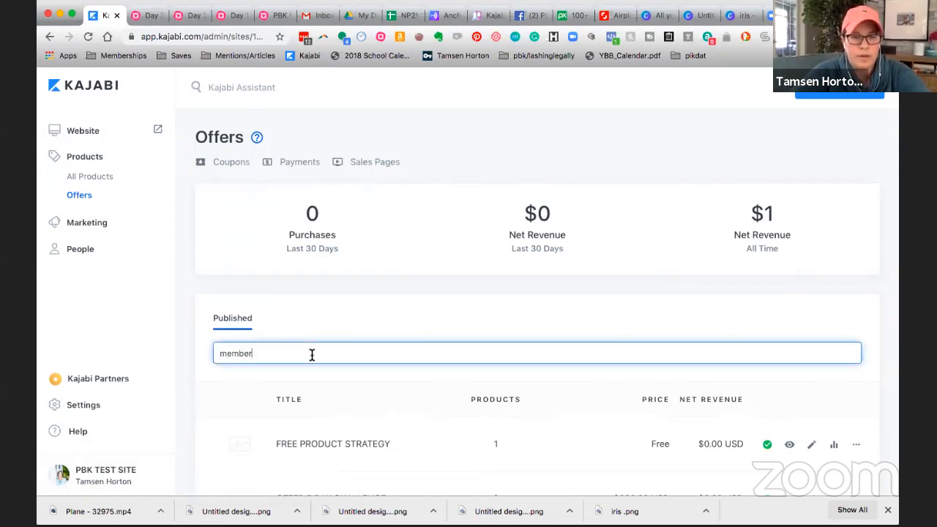
pyautogui.write('ship')
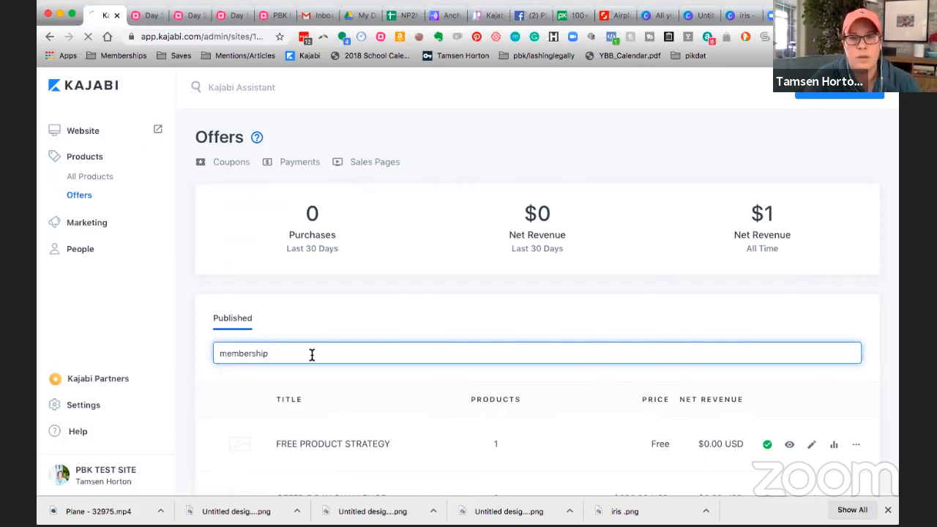
pyautogui.press('Return')
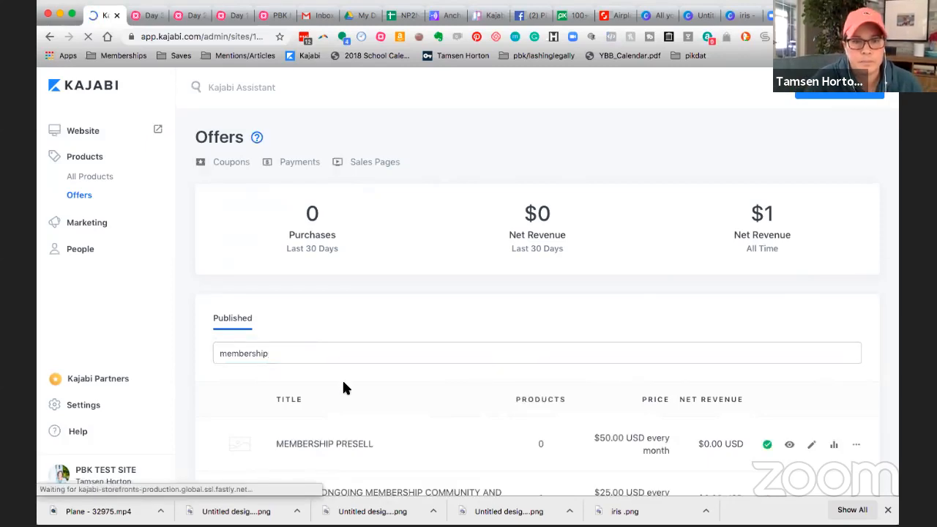
pyautogui.scroll(-3, 343, 381)
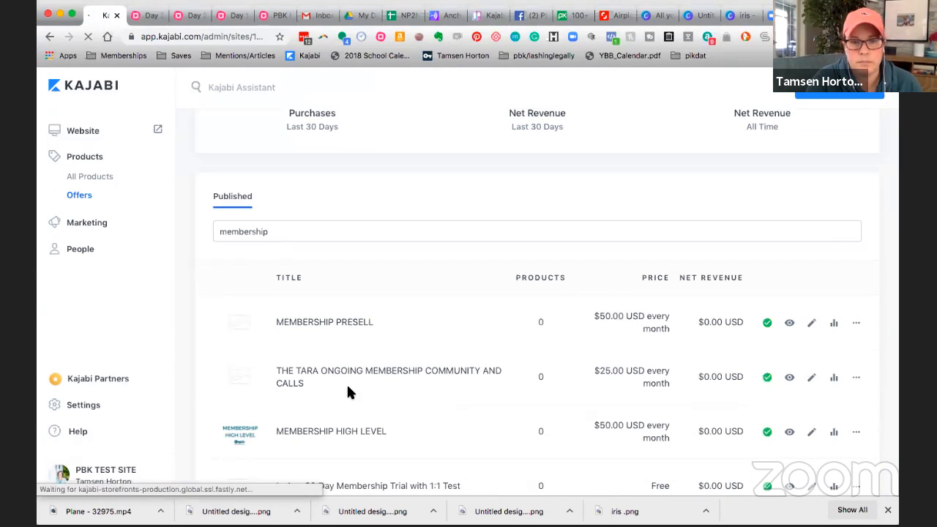
pyautogui.scroll(-1, 348, 387)
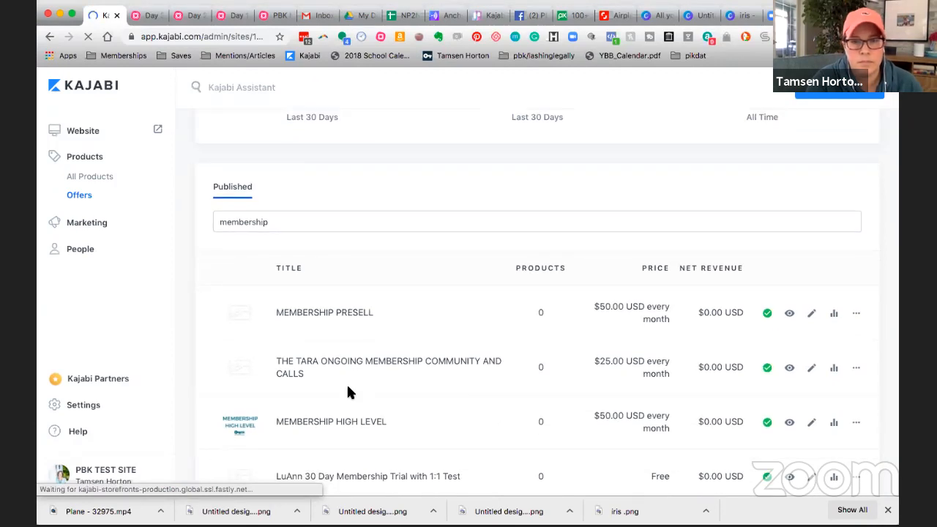
pyautogui.scroll(1, 344, 384)
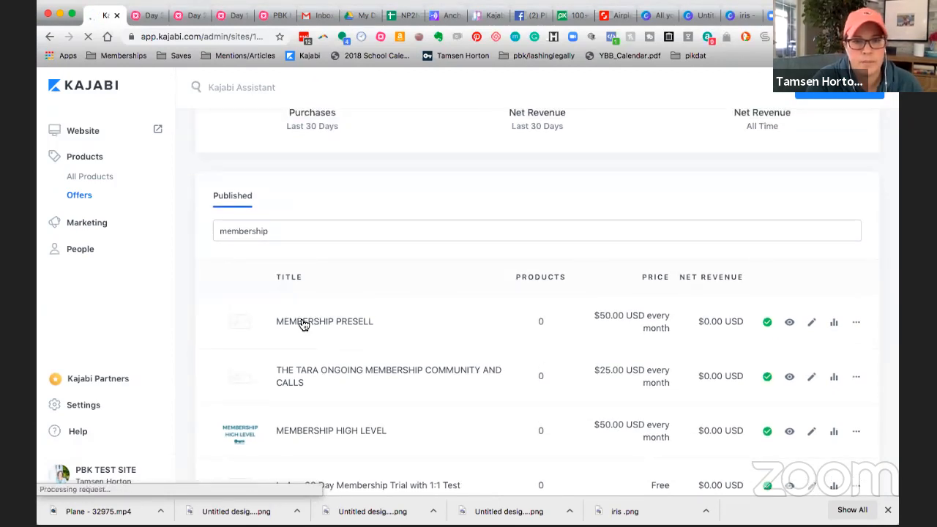
pyautogui.click(302, 323)
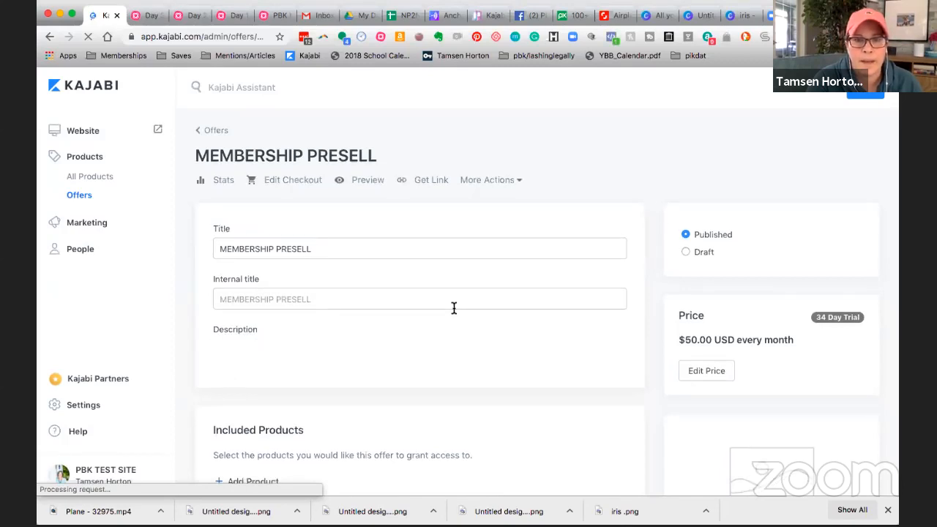
# Step: Add an automation to the offer that sends an email when the offer subscription payment is successful
pyautogui.scroll(-1, 453, 308)
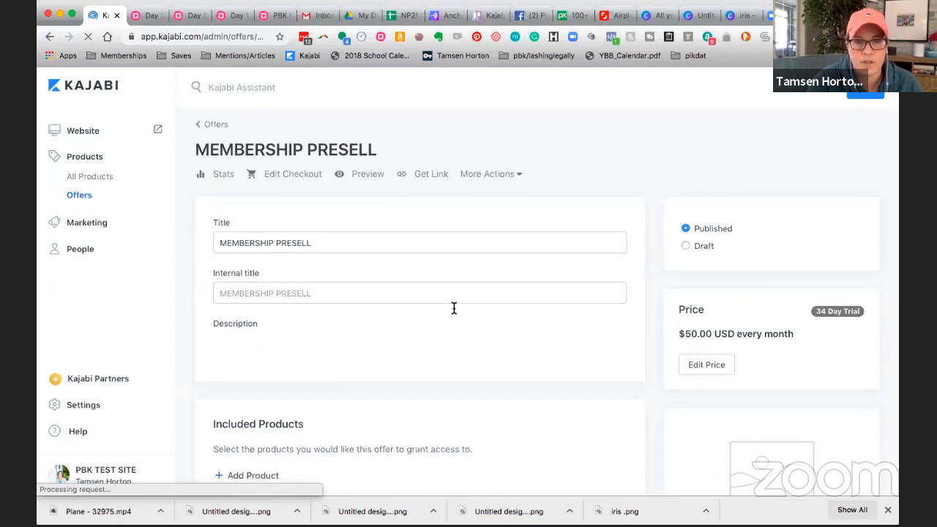
pyautogui.scroll(-10, 452, 312)
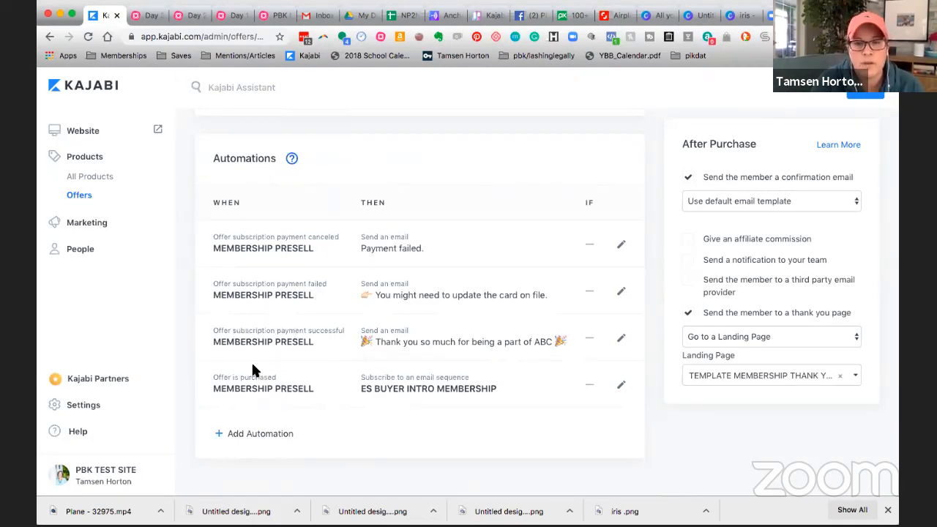
pyautogui.click(256, 435)
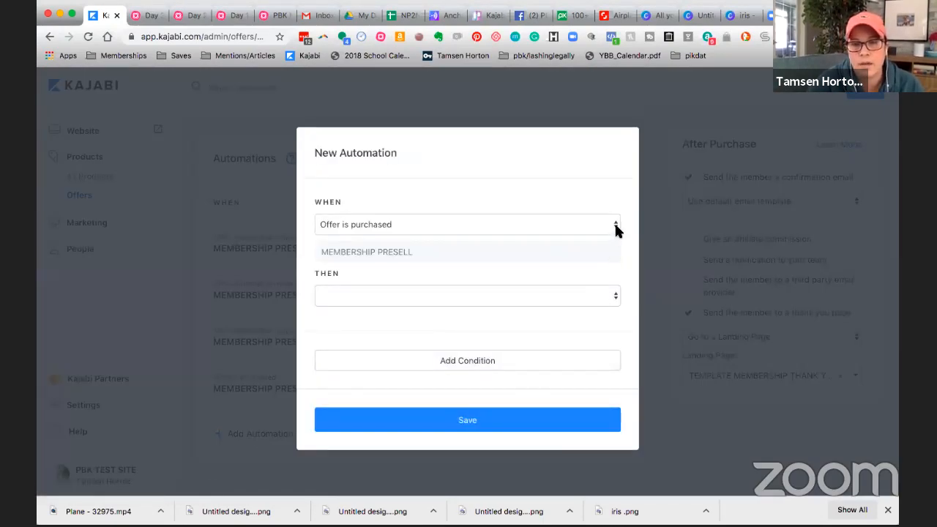
pyautogui.click(615, 227)
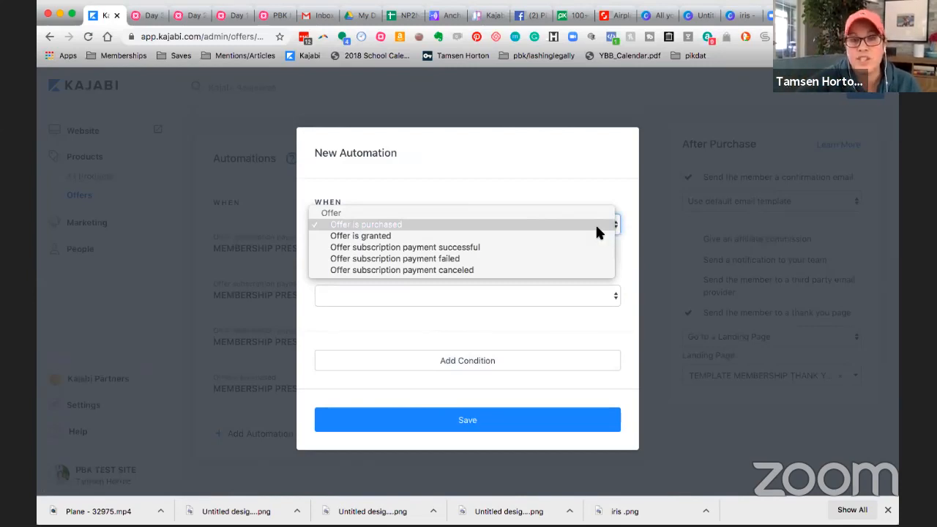
pyautogui.click(481, 245)
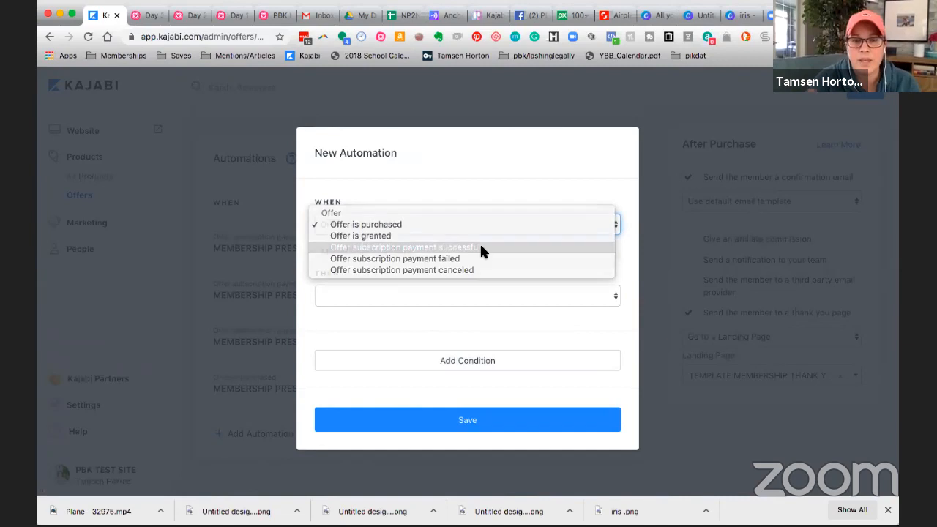
pyautogui.click(614, 296)
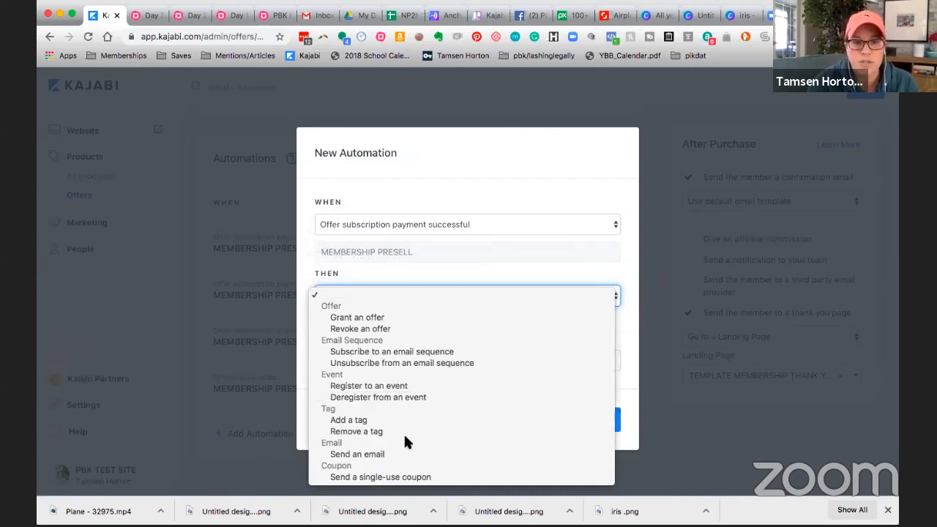
pyautogui.click(388, 454)
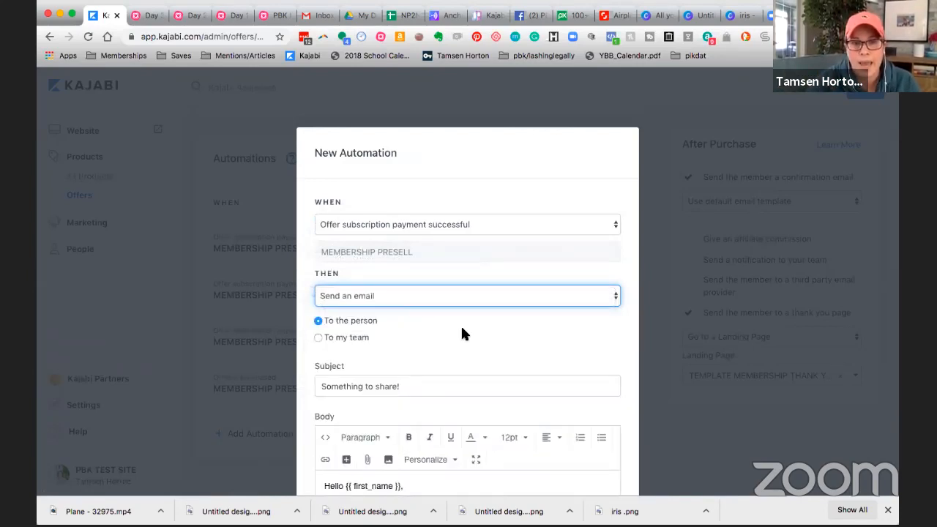
# Step: Replace the automation email's default subject with "What's happening this month..."
pyautogui.scroll(-2, 461, 324)
pyautogui.scroll(-2, 461, 333)
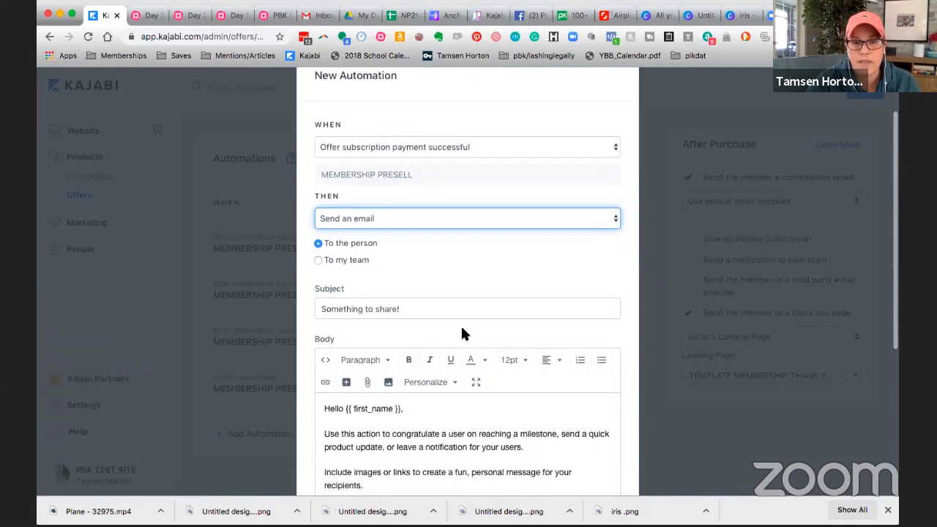
pyautogui.click(407, 302)
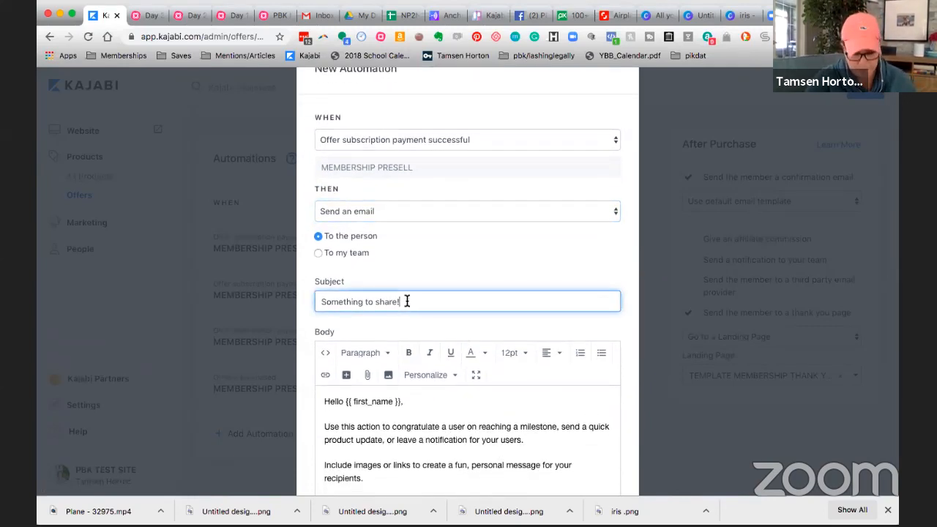
pyautogui.tripleClick(407, 302)
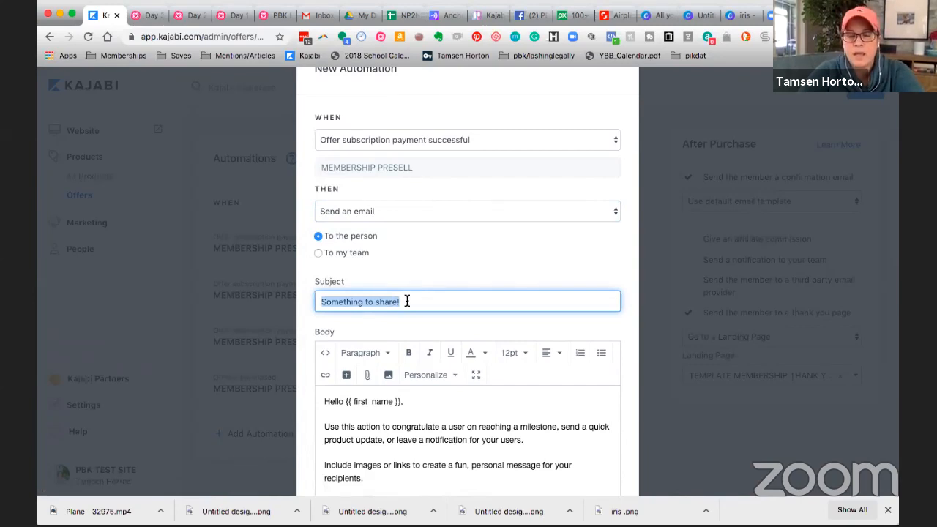
pyautogui.write('This month')
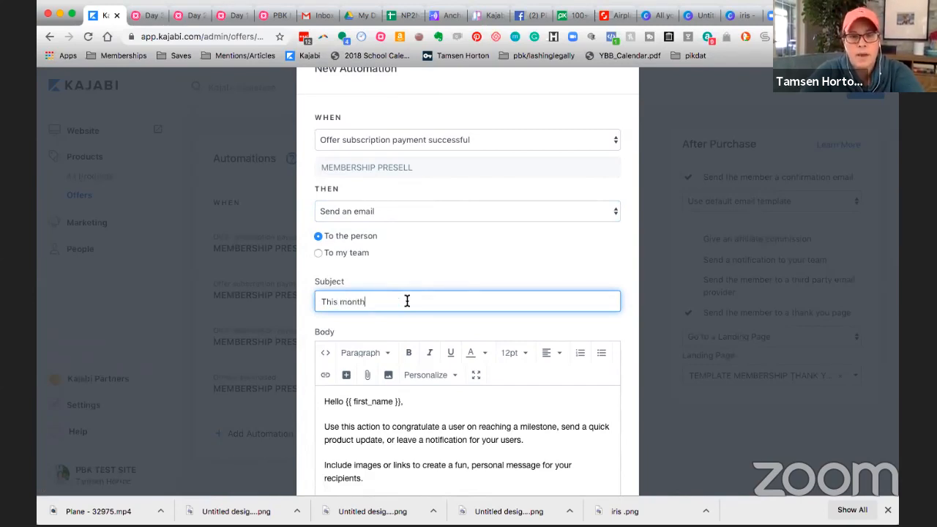
pyautogui.press('BackSpace')
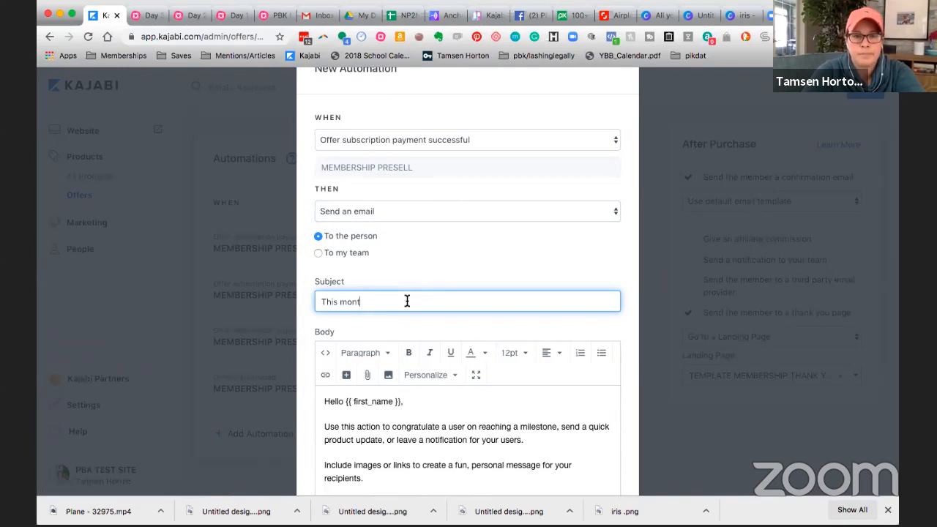
pyautogui.press('BackSpace')
pyautogui.press('BackSpace')
pyautogui.press('BackSpace')
pyautogui.press('BackSpace')
pyautogui.press('BackSpace')
pyautogui.press('BackSpace')
pyautogui.press('BackSpace')
pyautogui.press('BackSpace')
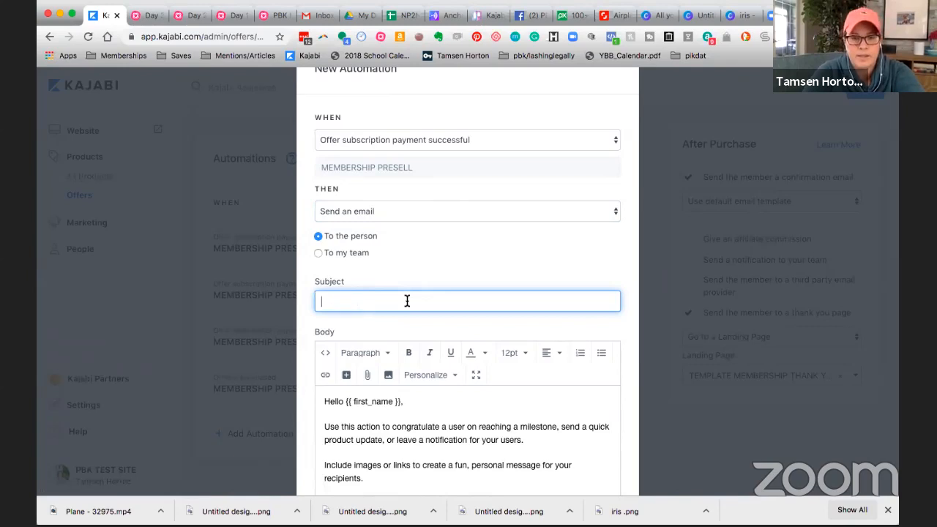
pyautogui.write("What's happen")
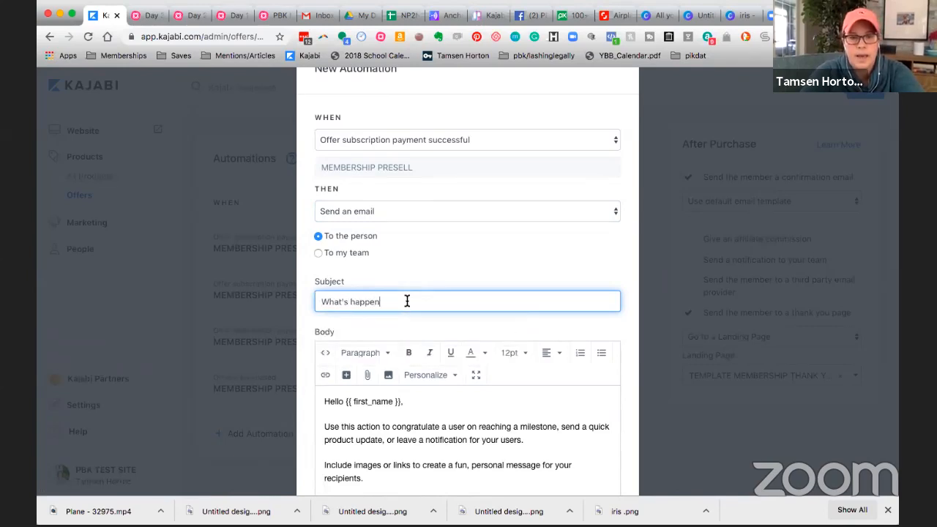
pyautogui.write('ing this month')
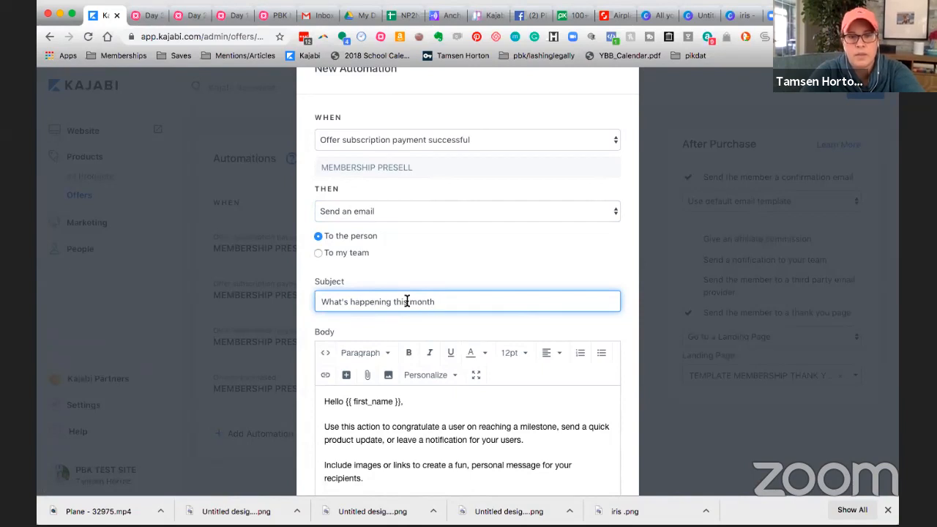
pyautogui.write('...')
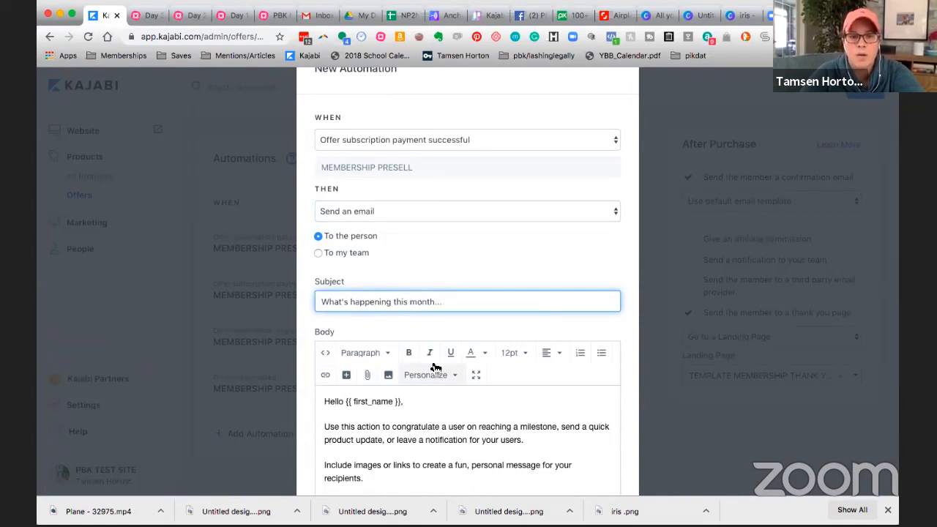
# Step: Replace the placeholder body text below the greeting with "Thank you for being a part of ABC membership."
pyautogui.scroll(-2, 434, 364)
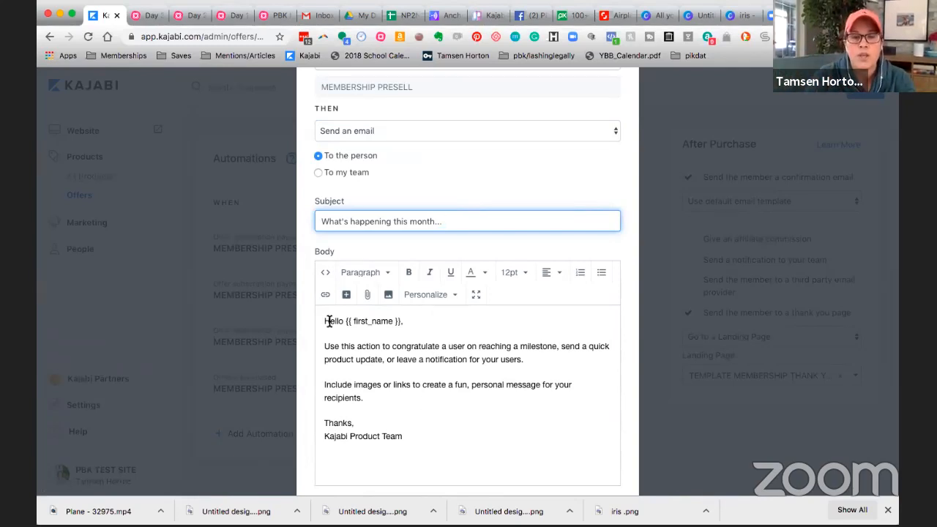
pyautogui.moveTo(322, 346); pyautogui.dragTo(416, 438)
pyautogui.write('Than')
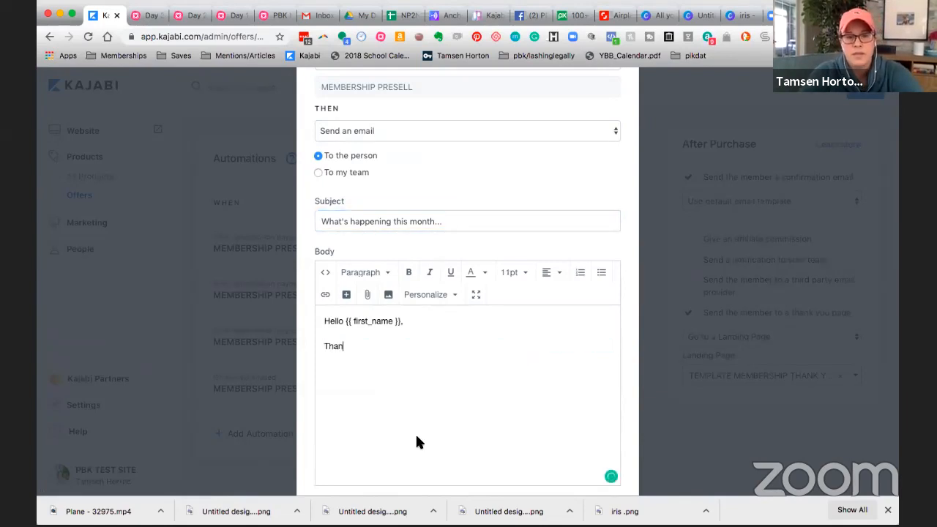
pyautogui.write('k you for bei')
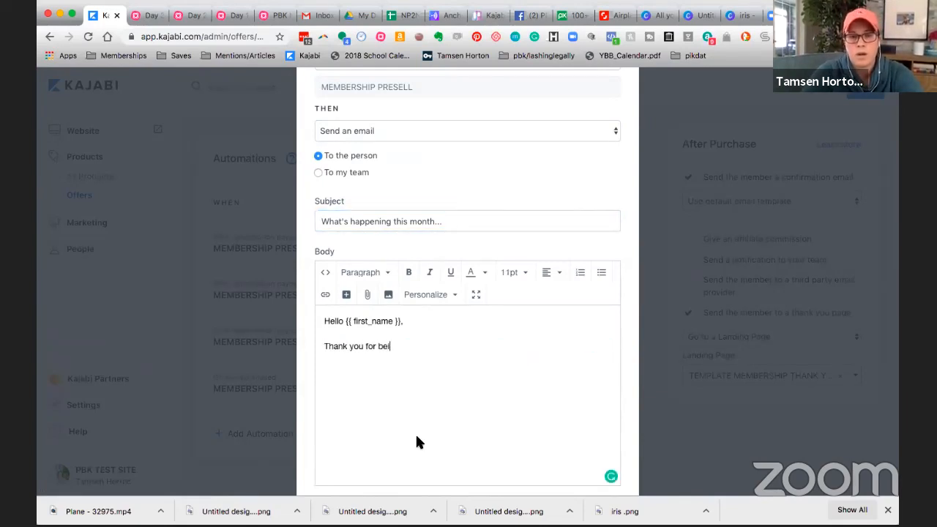
pyautogui.write('ng a part of ')
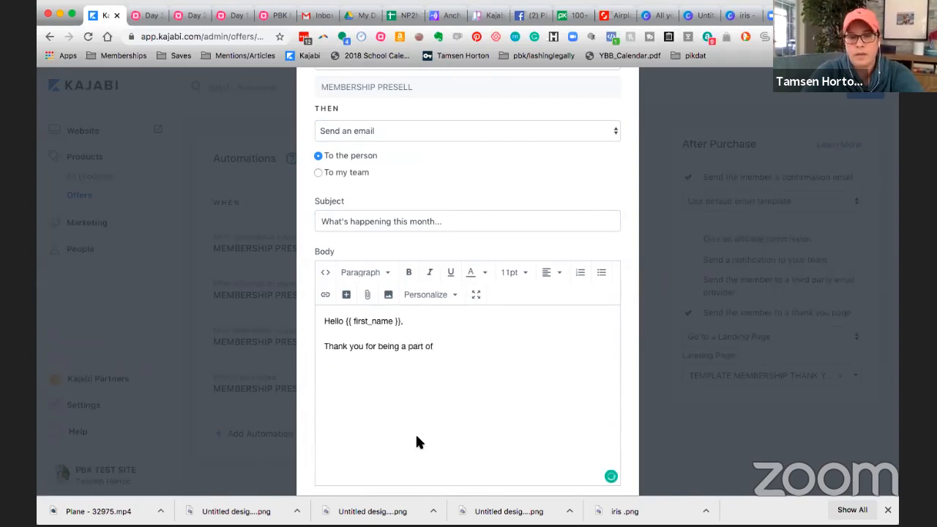
pyautogui.write('ABC memb')
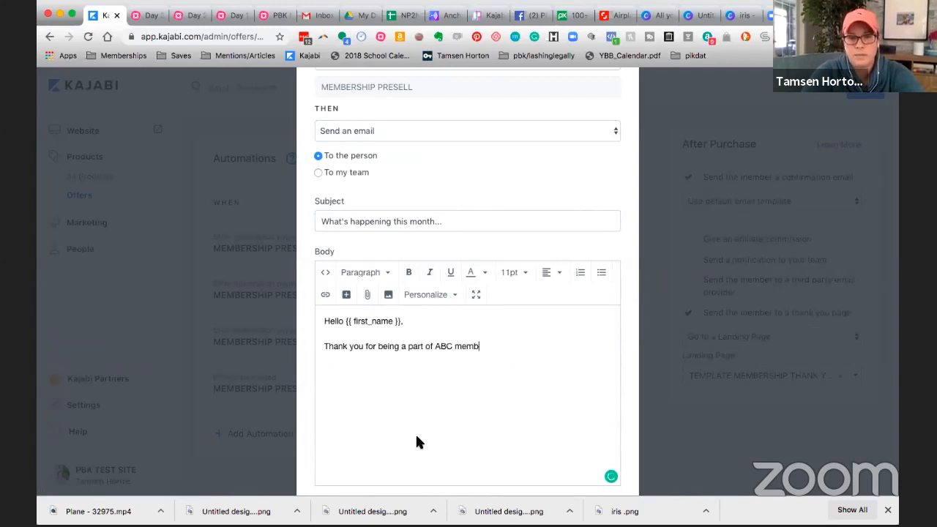
pyautogui.write('ership.')
pyautogui.press('Return')
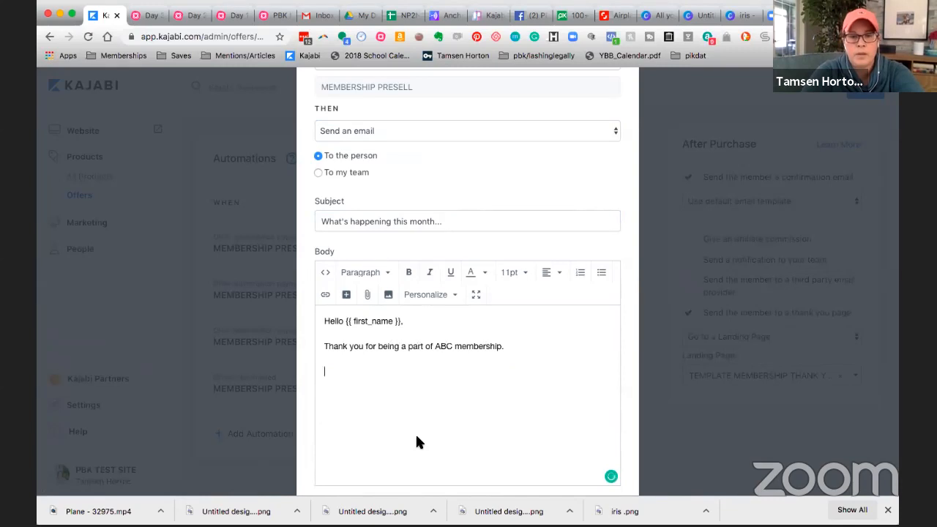
# Step: Add the paragraph "Here's what's going on this month ..." below the thank-you line in the email body
pyautogui.write("Here's what's ")
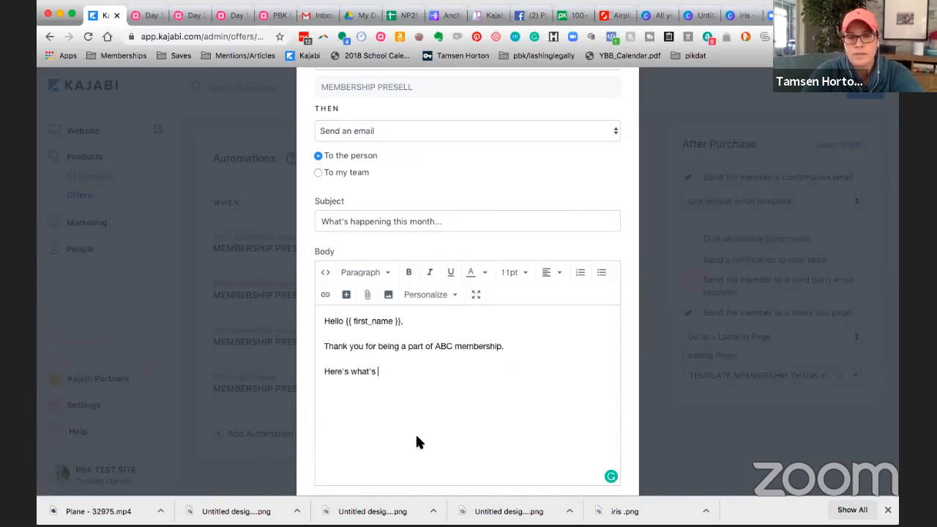
pyautogui.write('going on this month ...')
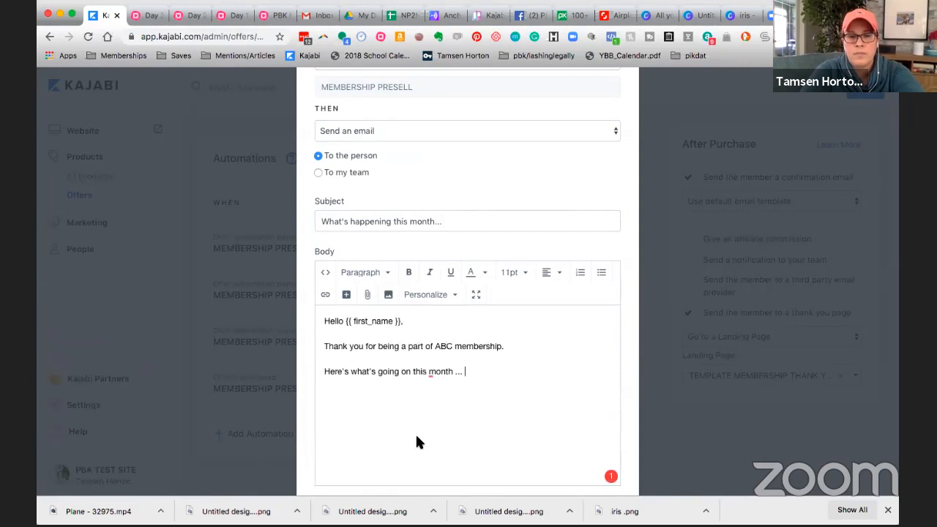
pyautogui.press('Return')
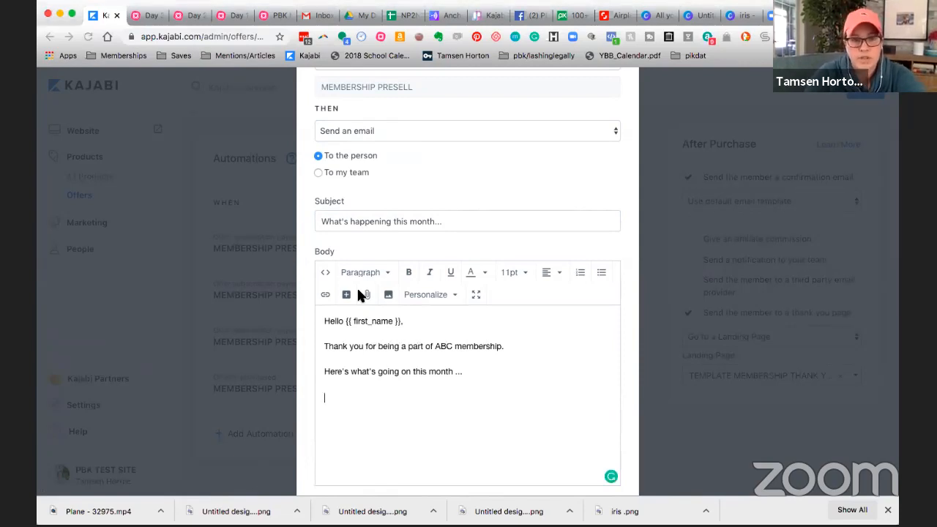
# Step: Add two emoji-led lines to the email body: a party popper with "Event" and a light bulb with "New content about abc"
pyautogui.click(272, 232)
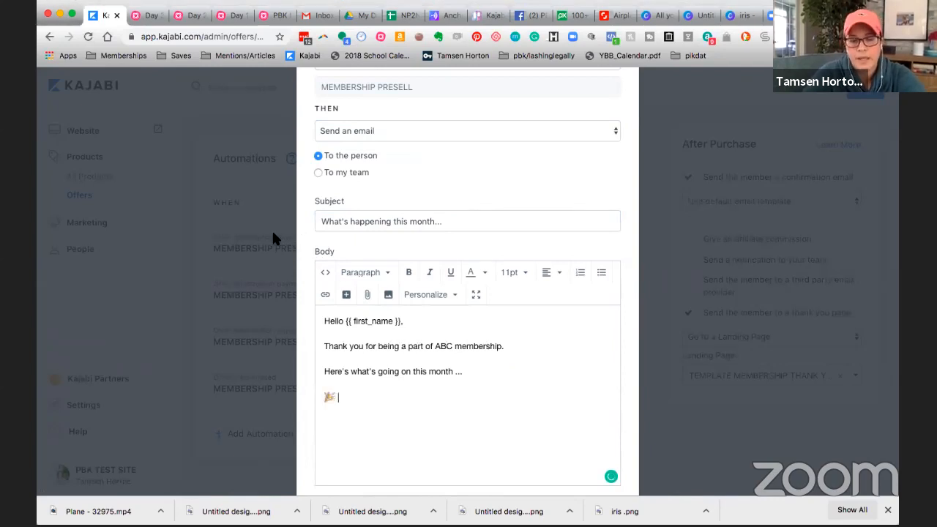
pyautogui.write('Event')
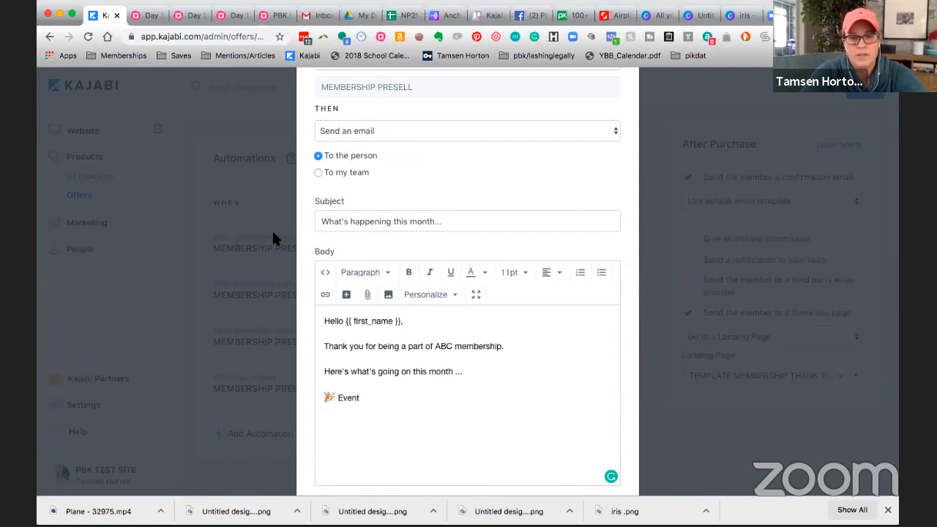
pyautogui.press('Return')
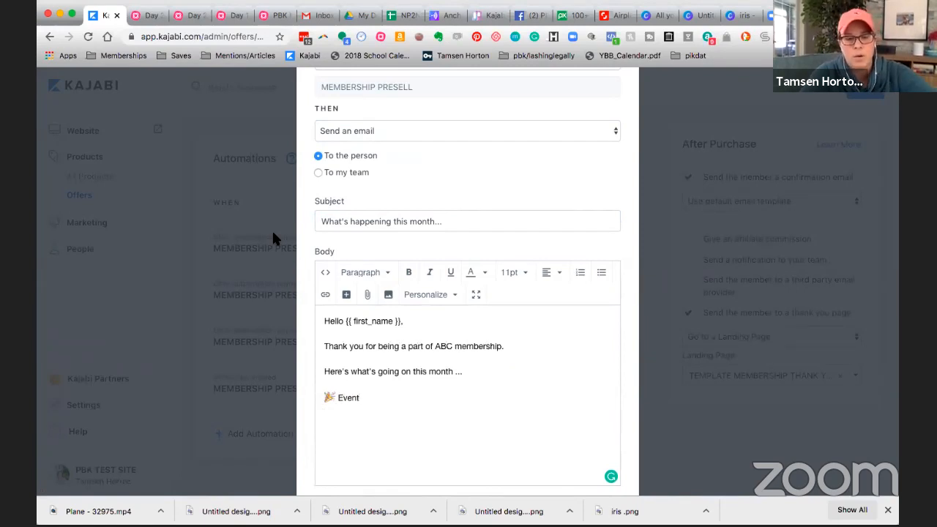
pyautogui.press('BackSpace')
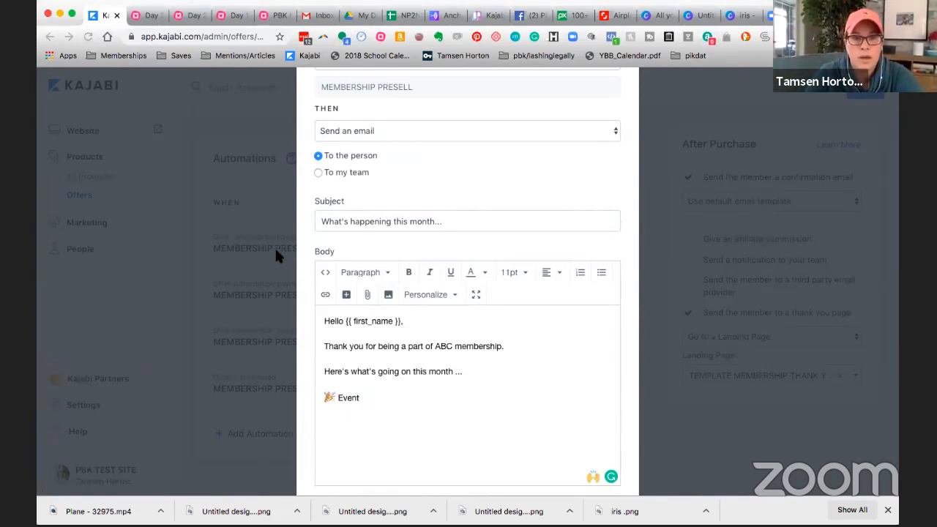
pyautogui.click(251, 288)
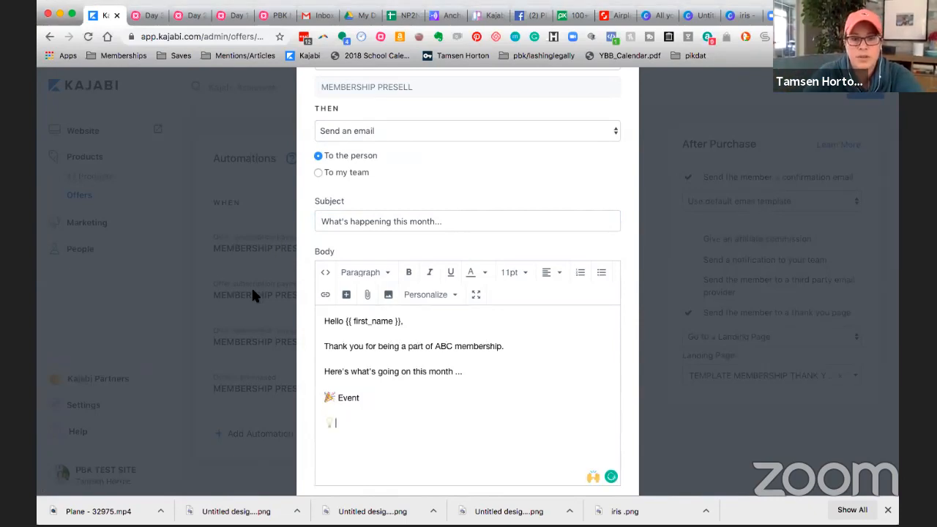
pyautogui.write('New cont')
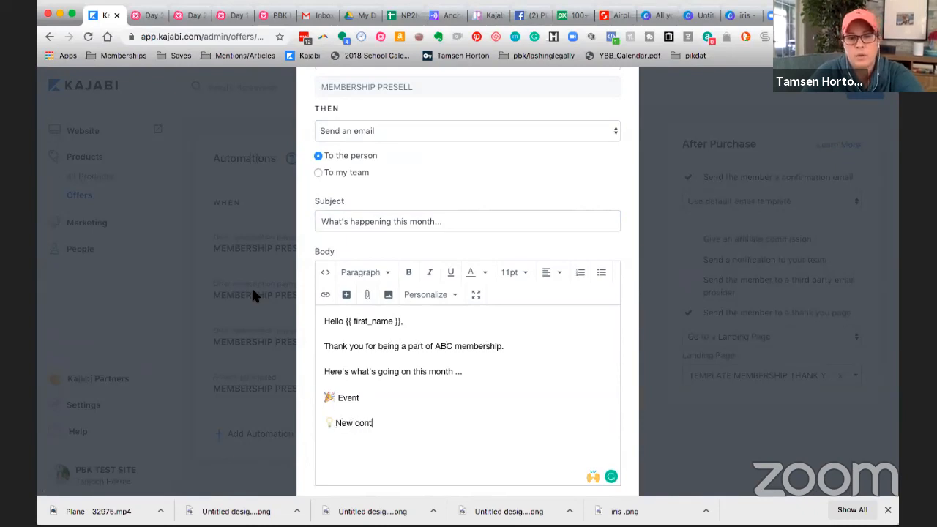
pyautogui.write('ent about abc')
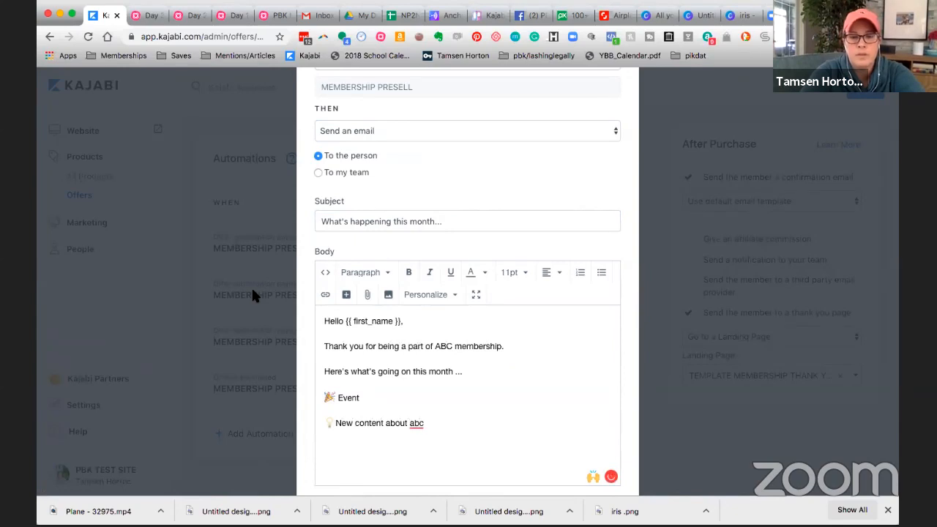
# Step: Add a "Quick links:" line below the new content line, followed by an empty line
pyautogui.write('Quick links:')
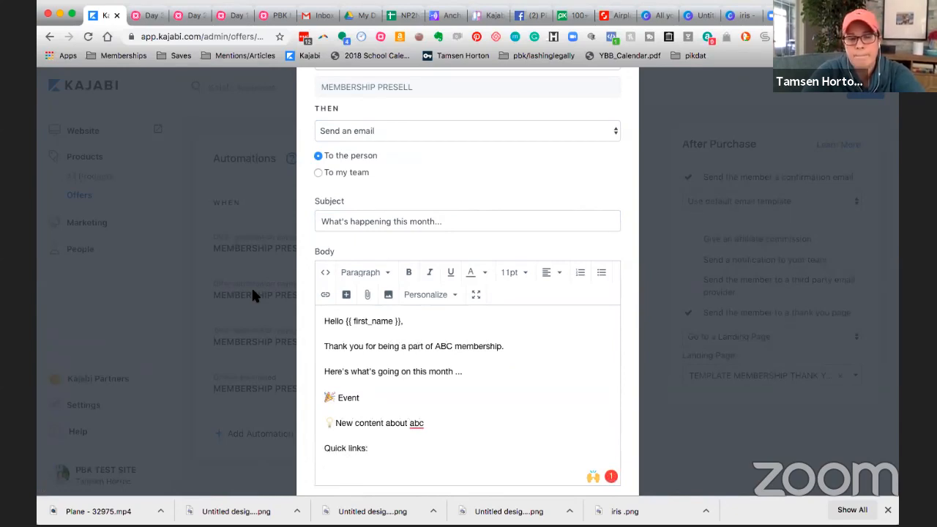
pyautogui.press('Return')
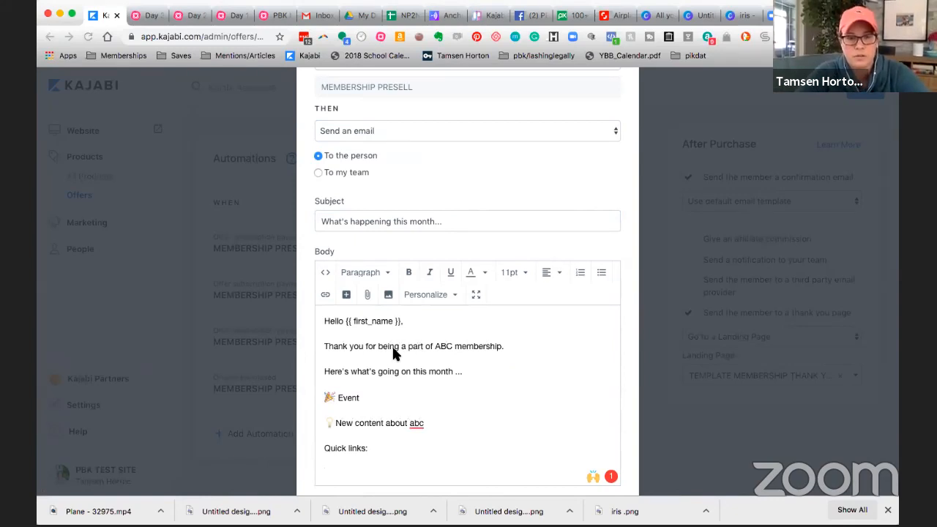
# Step: Write the emoji shortcut note "ctl + command + space bar" below the "Quick links:" line
pyautogui.click(326, 472)
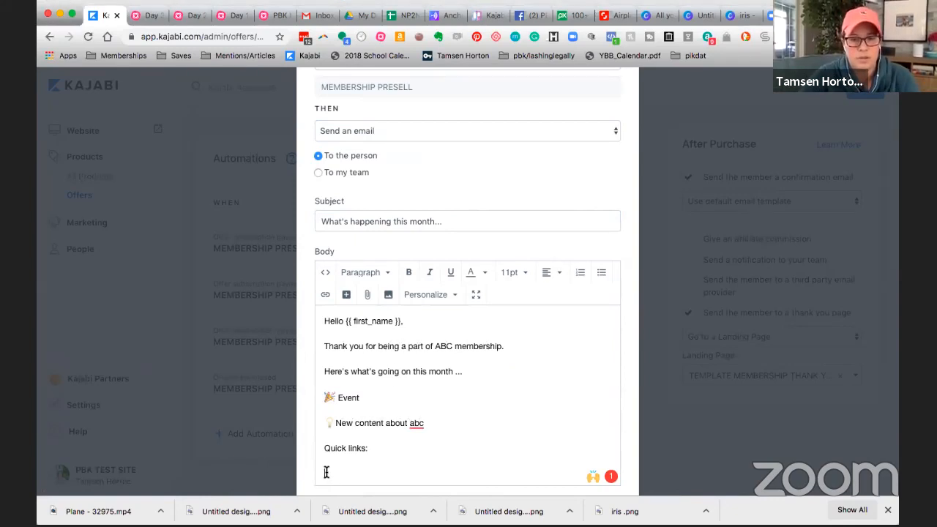
pyautogui.write('at')
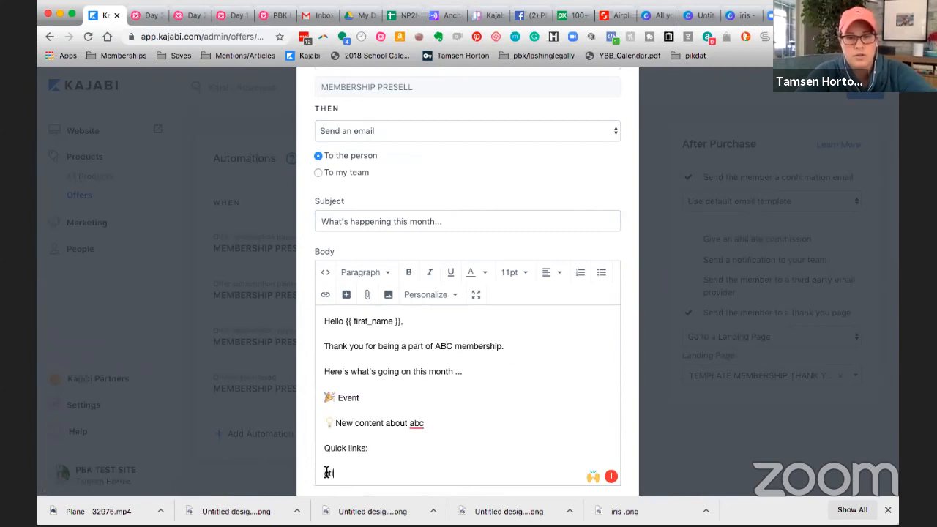
pyautogui.write(' + comm')
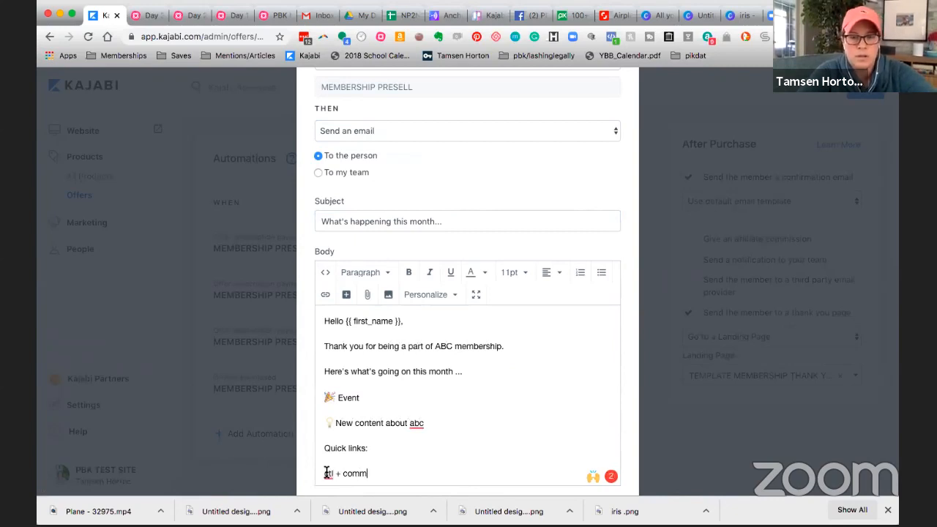
pyautogui.write('and + spac')
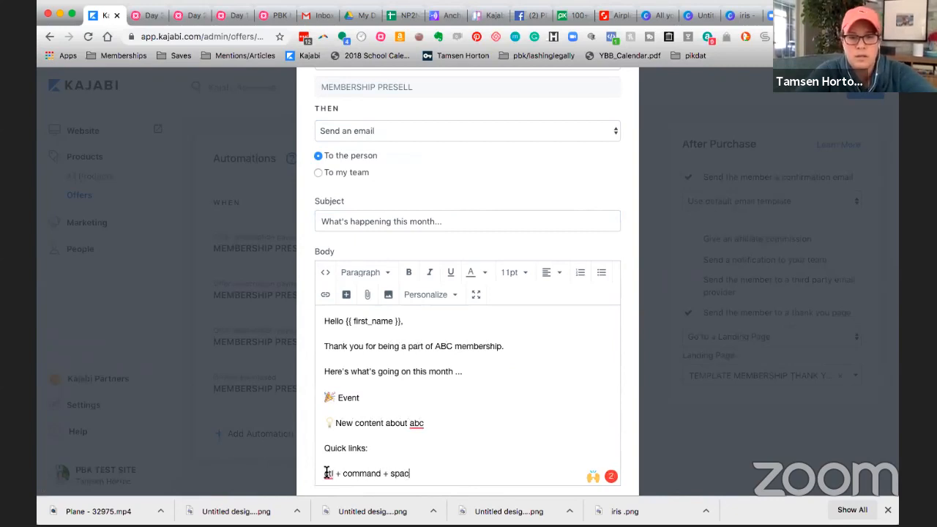
pyautogui.write('e bar')
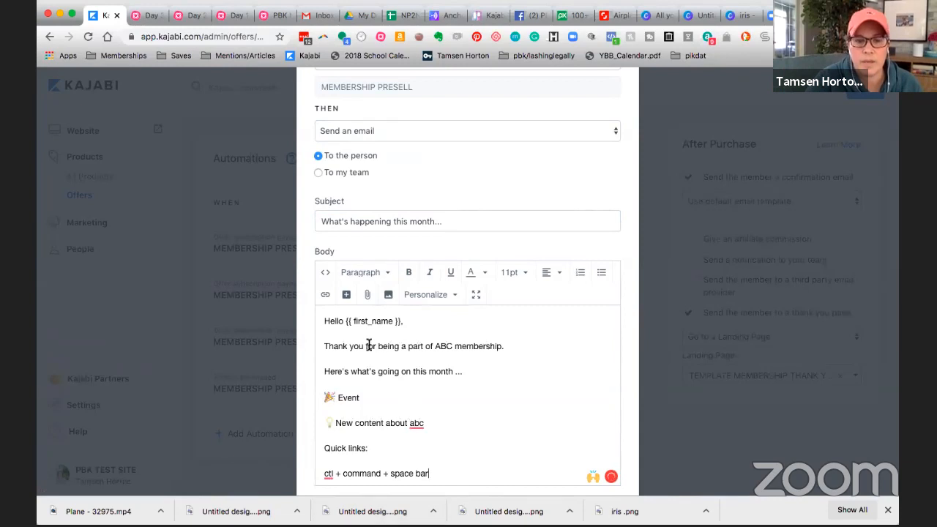
# Step: Insert a party popper emoji at the start of the email subject and return to the "Event" line in the body
pyautogui.click(322, 222)
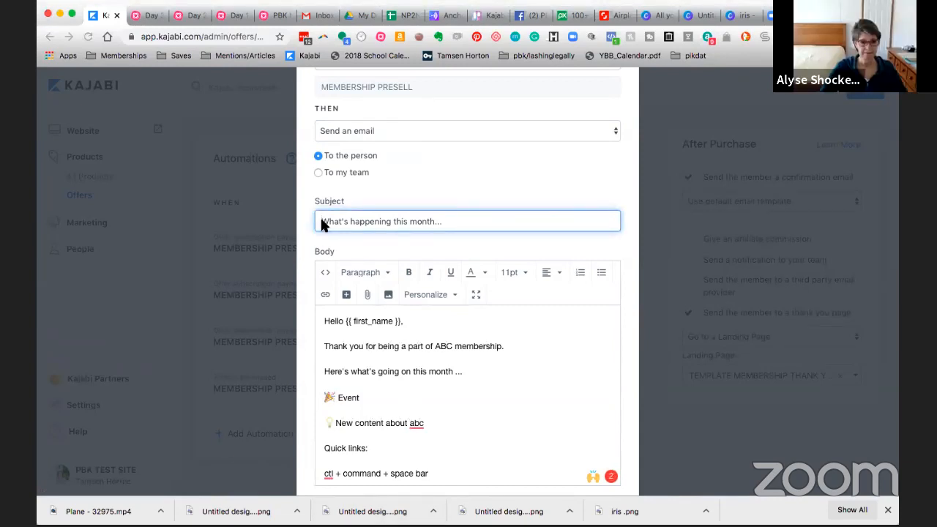
pyautogui.write('🎉')
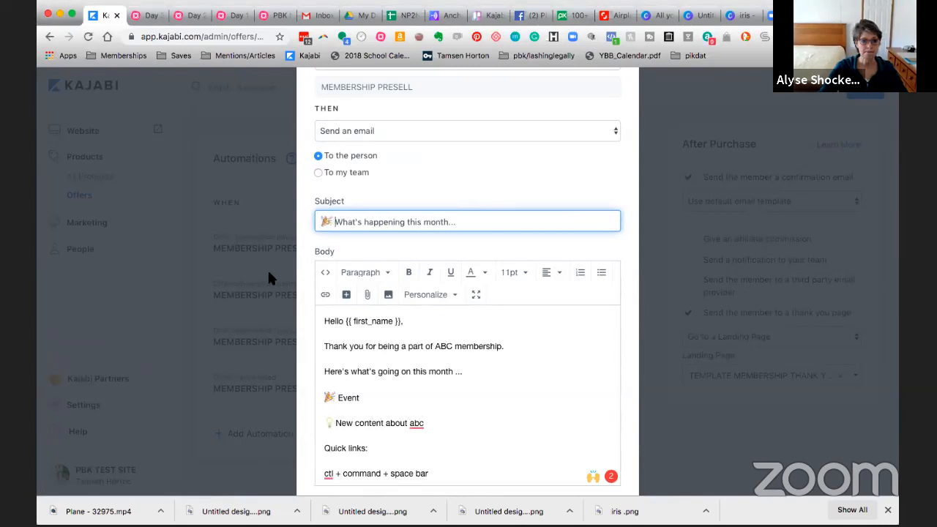
pyautogui.click(450, 390)
pyautogui.scroll(-1, 448, 389)
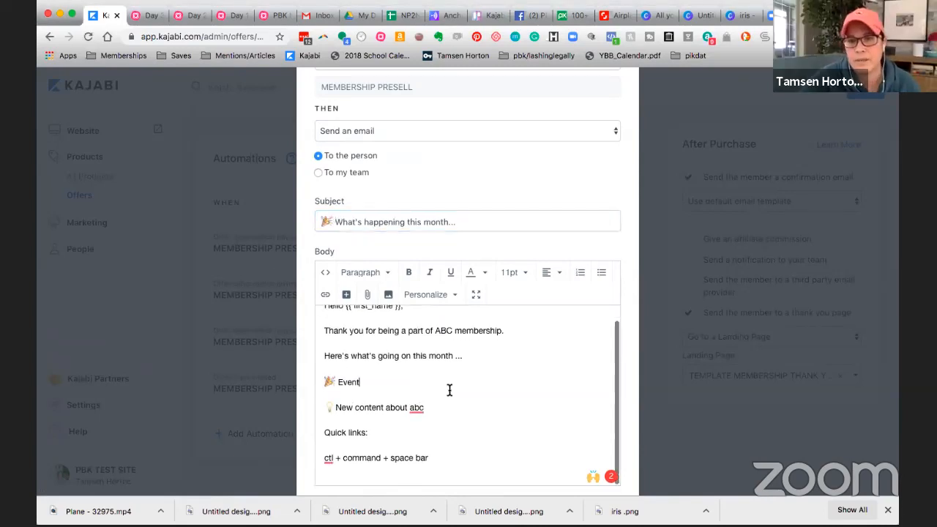
# Step: Save the automation that sends the "What's happening this month..." email
pyautogui.scroll(-5, 643, 368)
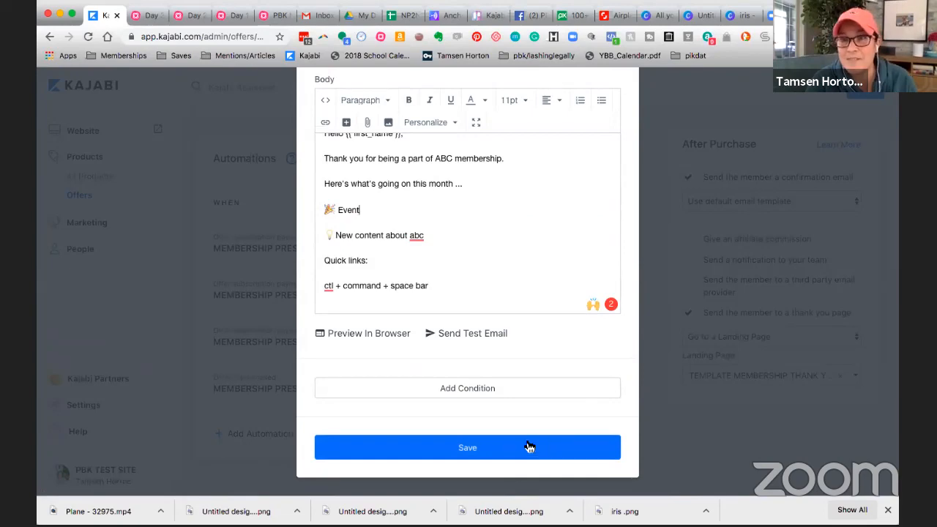
pyautogui.click(473, 446)
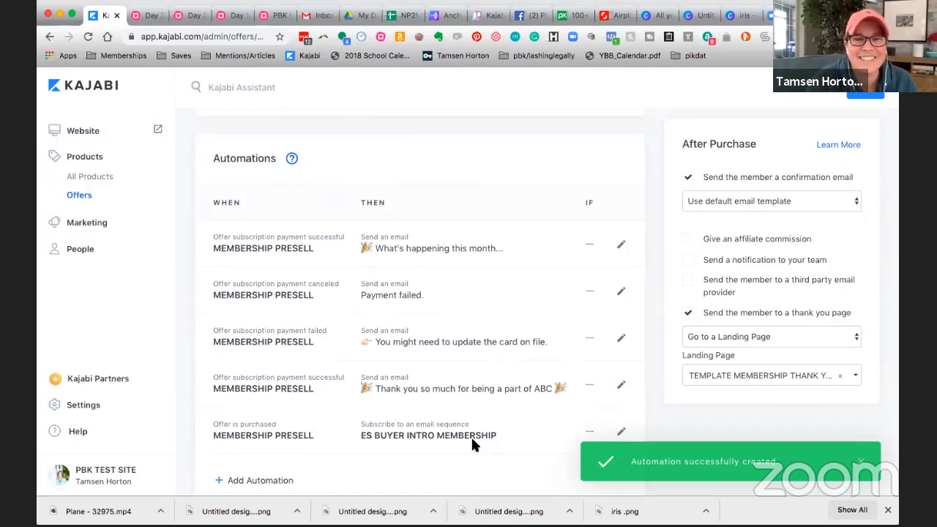
# Step: Add another automation to the offer that sends an email when the offer subscription payment failed
pyautogui.scroll(-2, 396, 322)
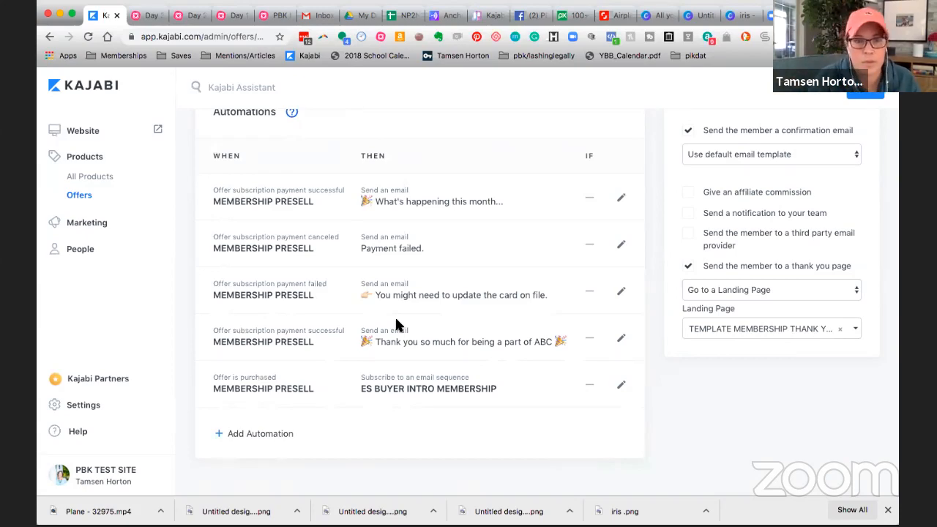
pyautogui.click(261, 433)
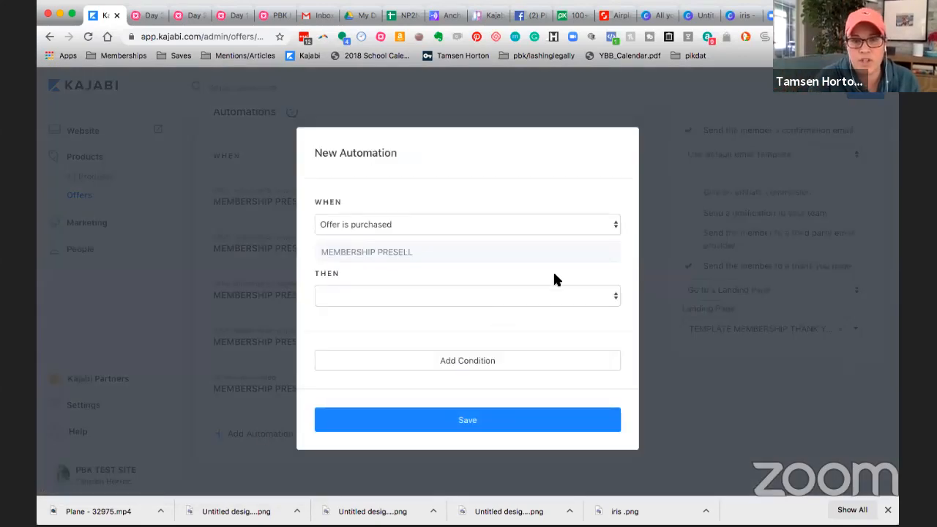
pyautogui.click(614, 225)
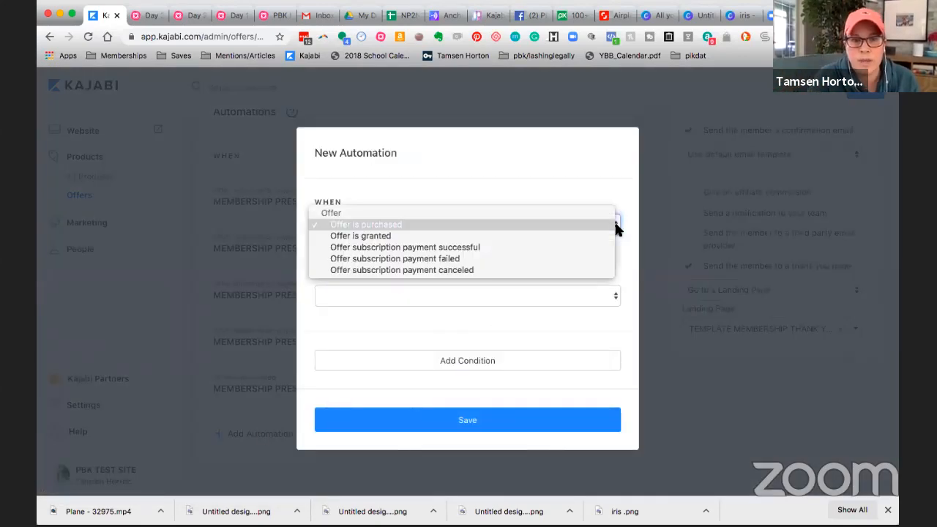
pyautogui.click(514, 259)
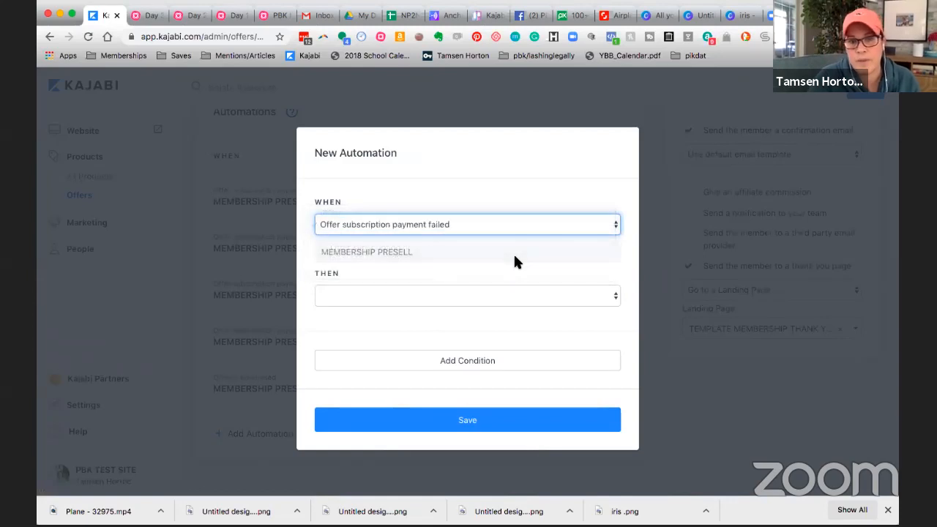
pyautogui.click(615, 300)
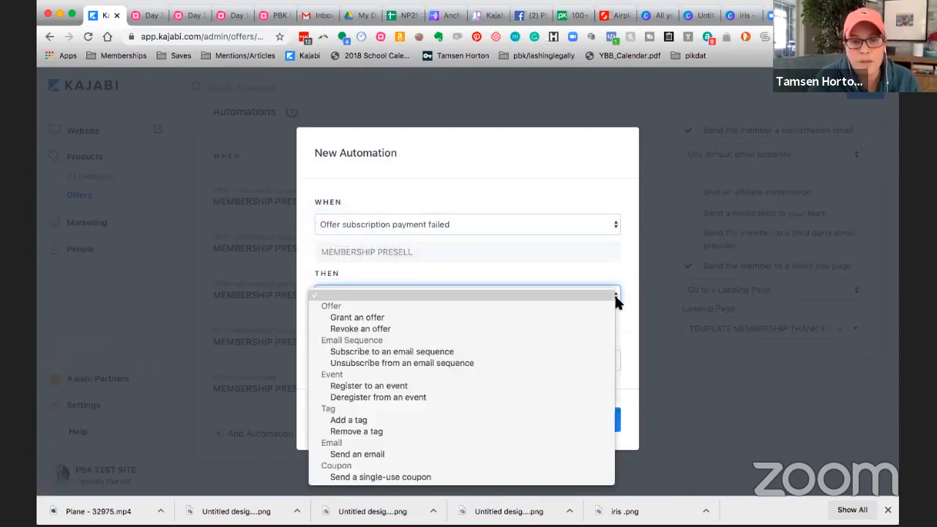
pyautogui.click(402, 454)
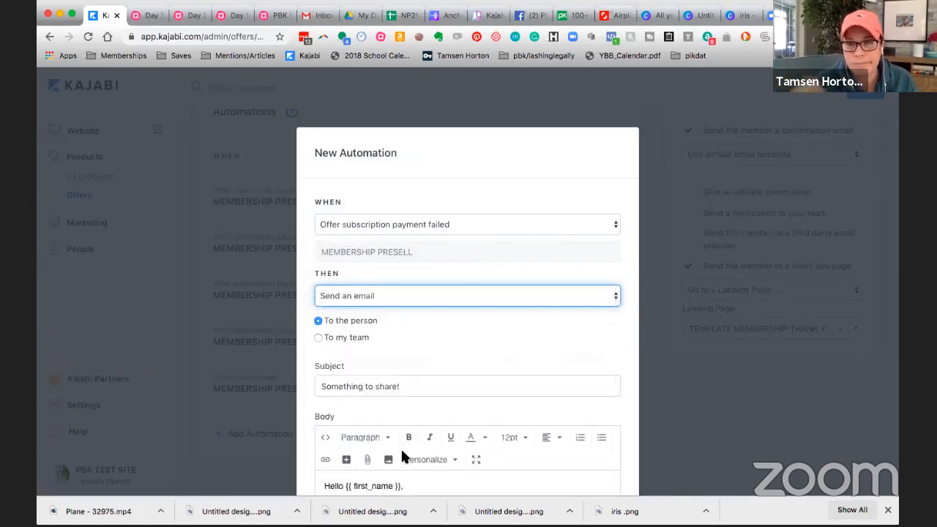
# Step: Replace the email's default subject with "Looks like you might need a quick update."
pyautogui.scroll(-3, 430, 336)
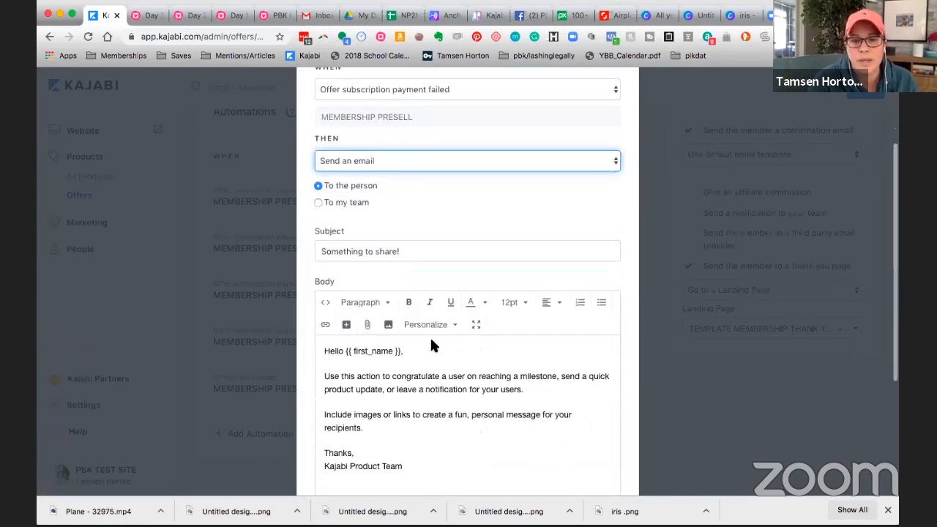
pyautogui.scroll(-1, 430, 347)
pyautogui.tripleClick(404, 211)
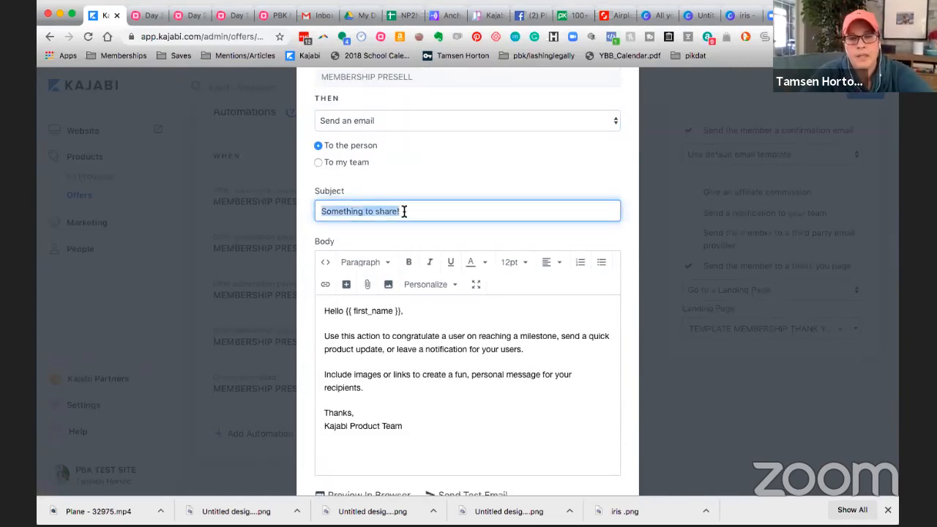
pyautogui.write('Look')
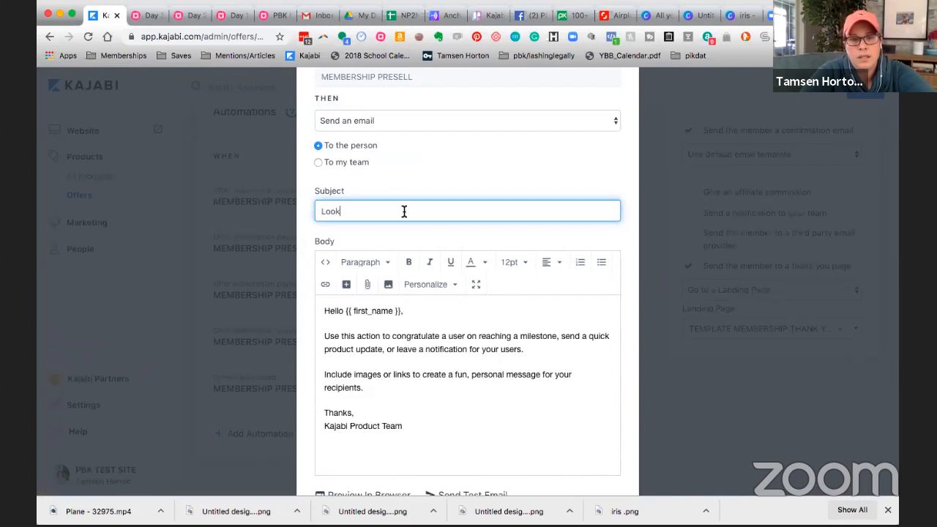
pyautogui.write('s like ')
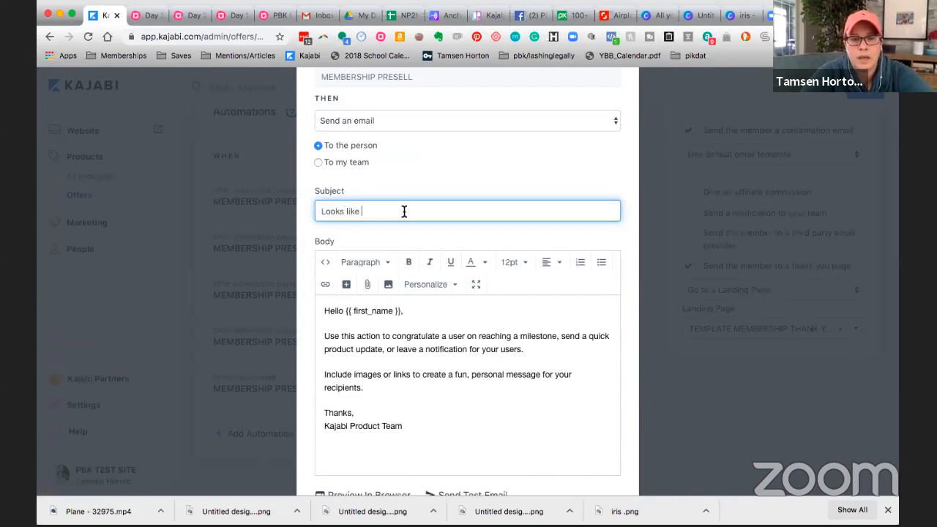
pyautogui.write('you might need ')
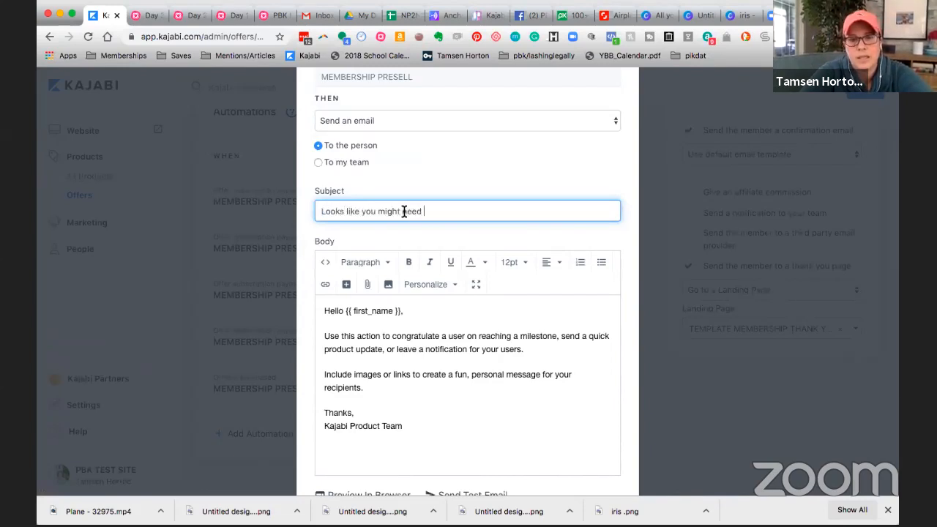
pyautogui.write('a quick update.')
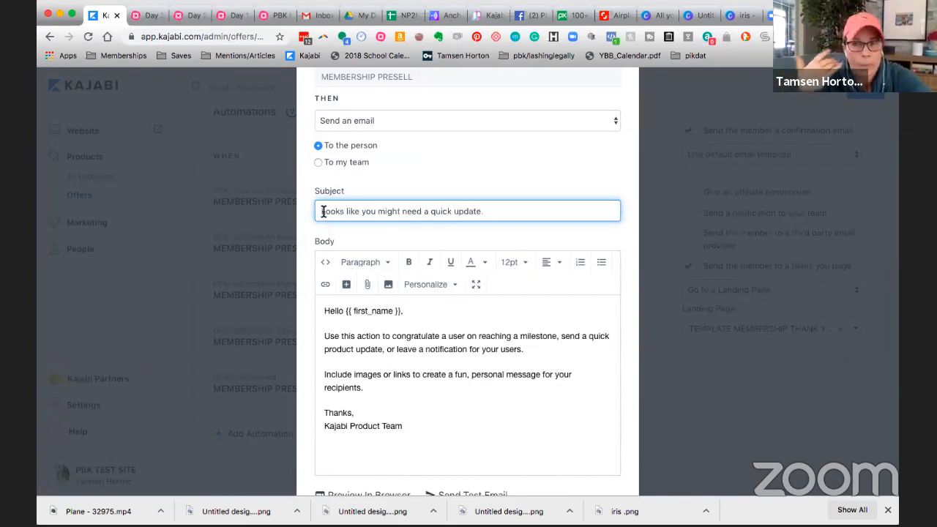
# Step: Delete the placeholder paragraphs and sign-off below the greeting in the email body
pyautogui.click(402, 389)
pyautogui.moveTo(407, 425); pyautogui.dragTo(325, 329)
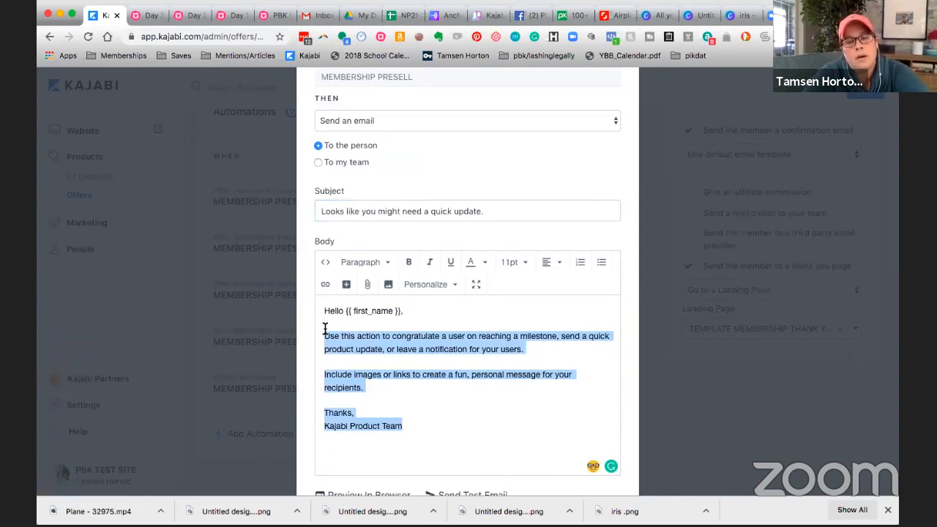
pyautogui.press('BackSpace')
# Step: Write "Quick note to let you know that it looks like you might need to update your credit card info on file." below the greeting
pyautogui.write('Quick')
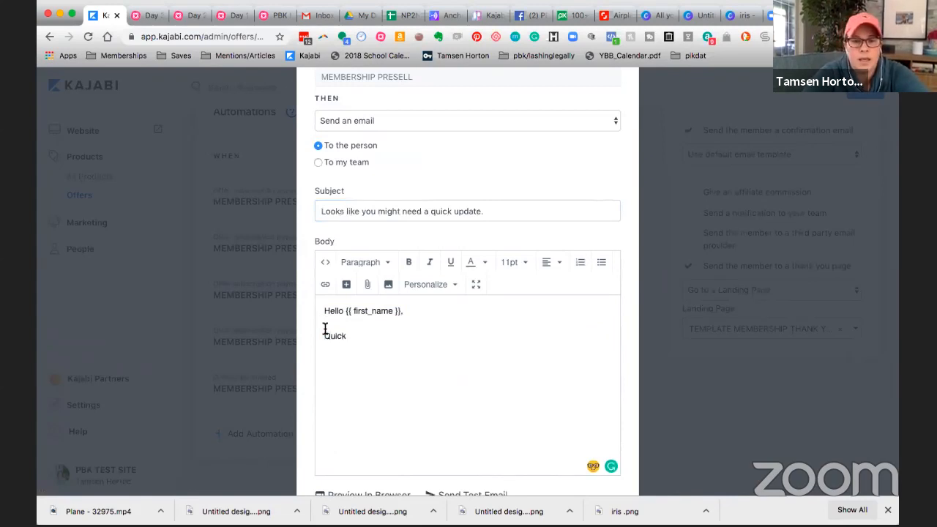
pyautogui.write(' note to let y')
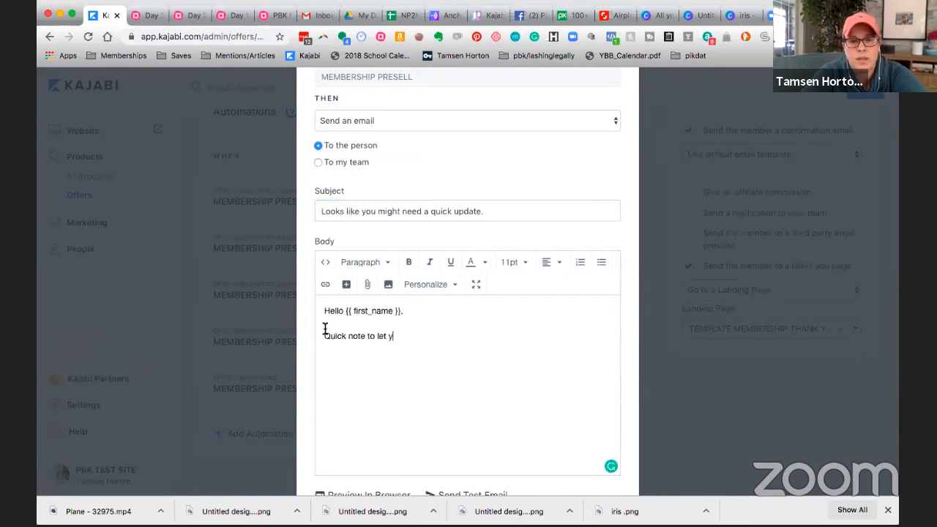
pyautogui.write('ou know that')
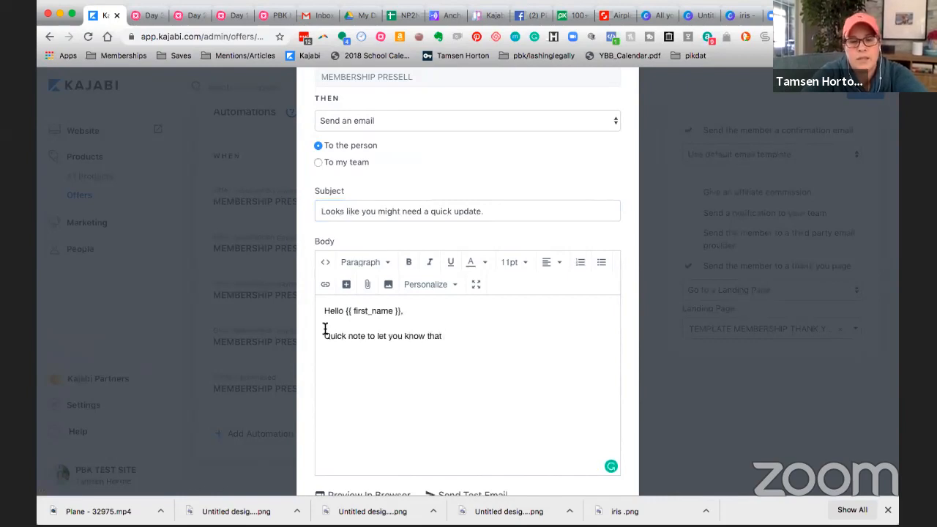
pyautogui.write('yo')
pyautogui.press('BackSpace')
pyautogui.press('BackSpace')
pyautogui.write('it looks')
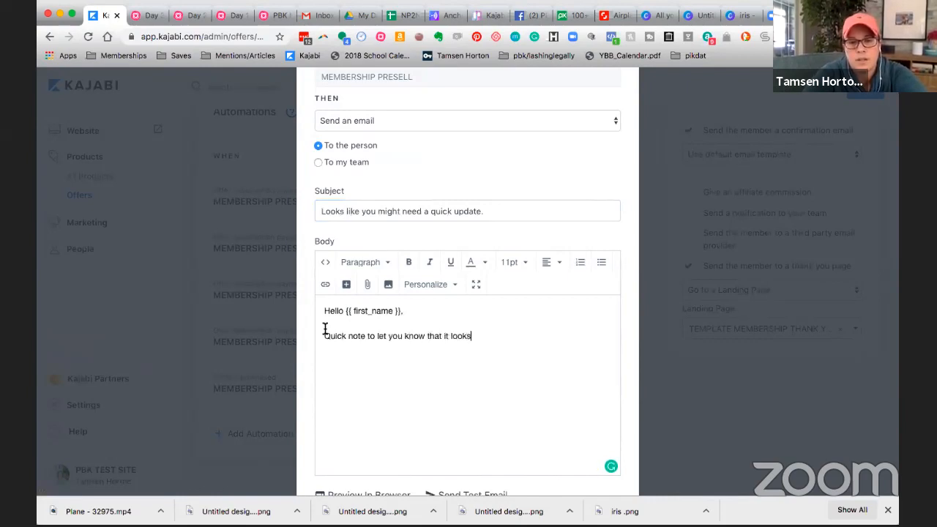
pyautogui.write(' like you might need')
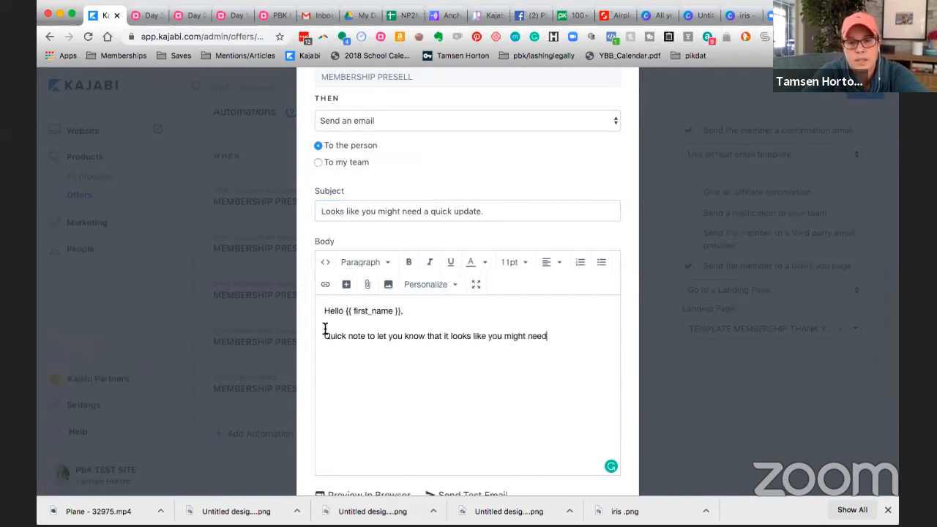
pyautogui.write(' to s')
pyautogui.press('BackSpace')
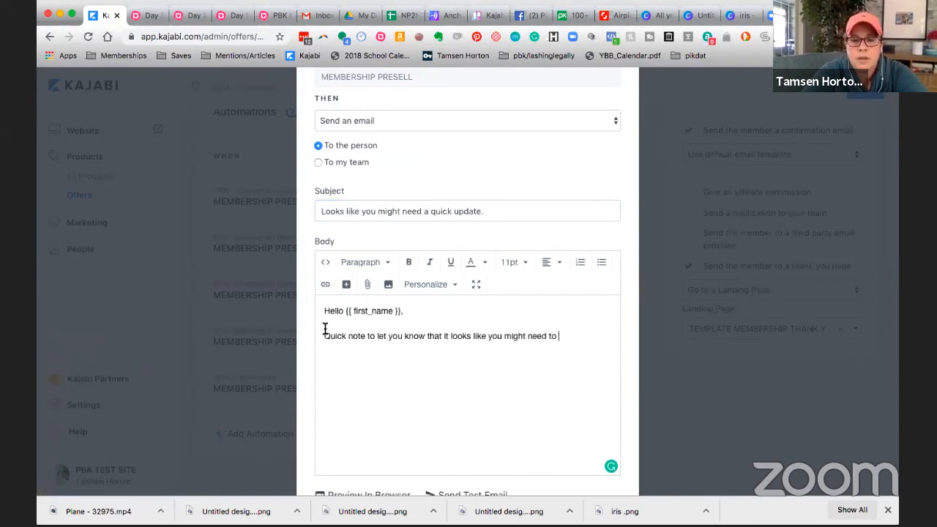
pyautogui.write('update your c')
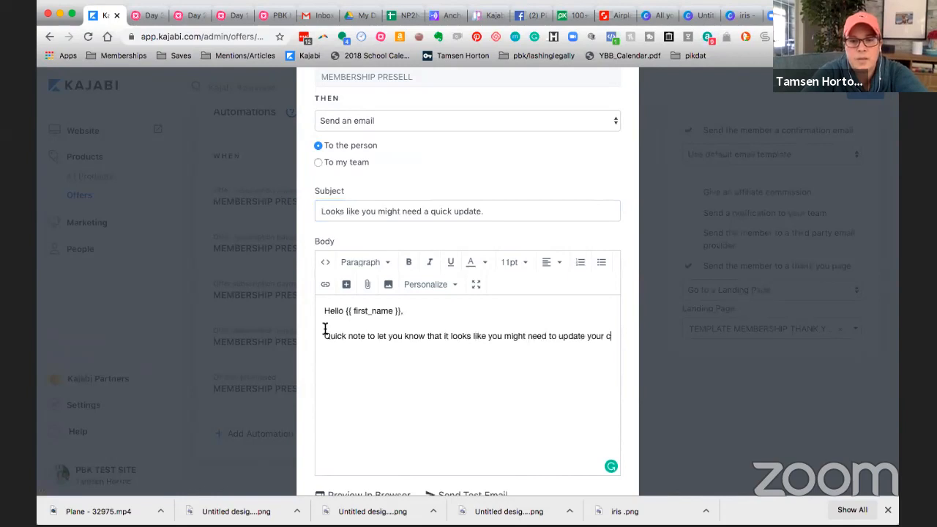
pyautogui.write('redit card info')
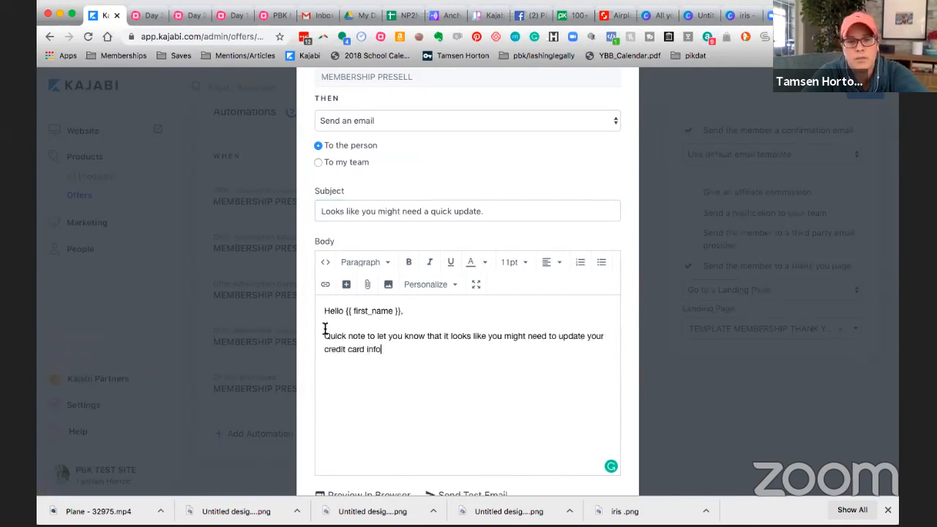
pyautogui.write(' on file.')
pyautogui.press('Return')
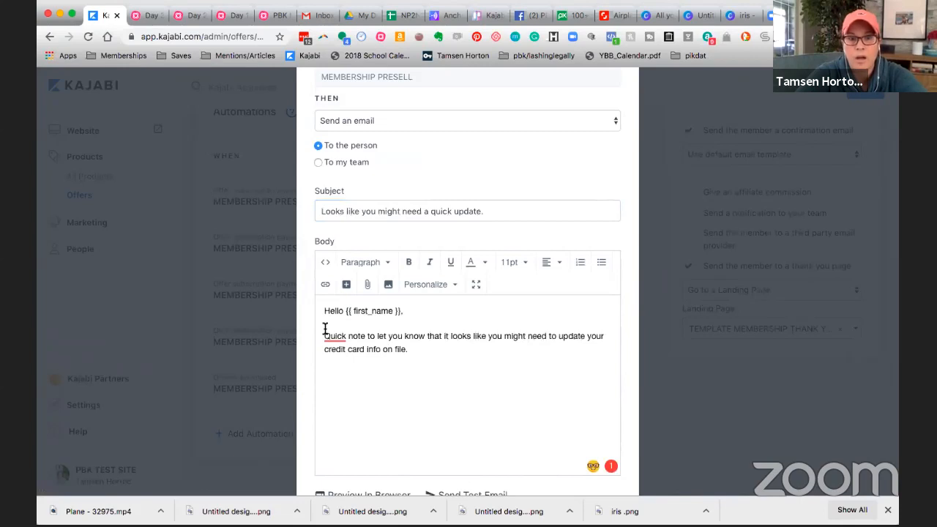
# Step: Add two "Directions on how to update:" lines to the body, the first followed by "text" and the second by "video"
pyautogui.write('Directions')
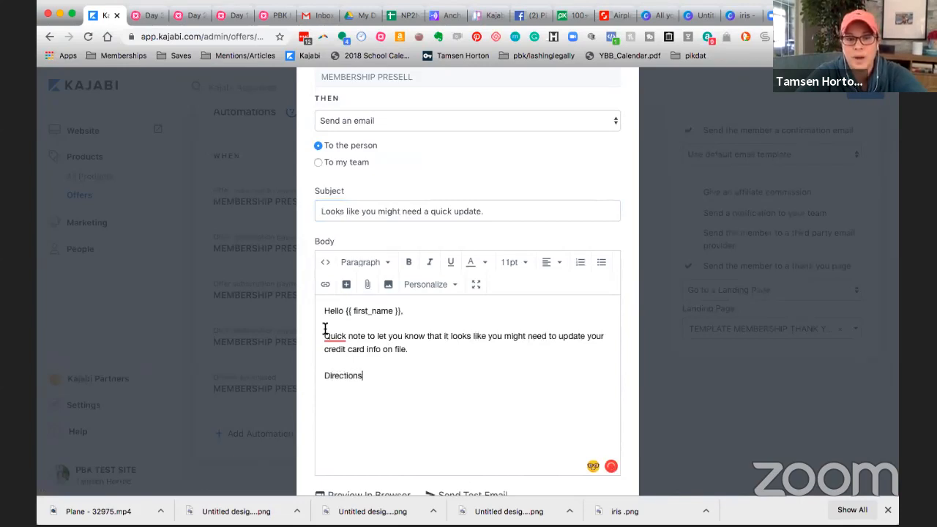
pyautogui.write(' on how to update:')
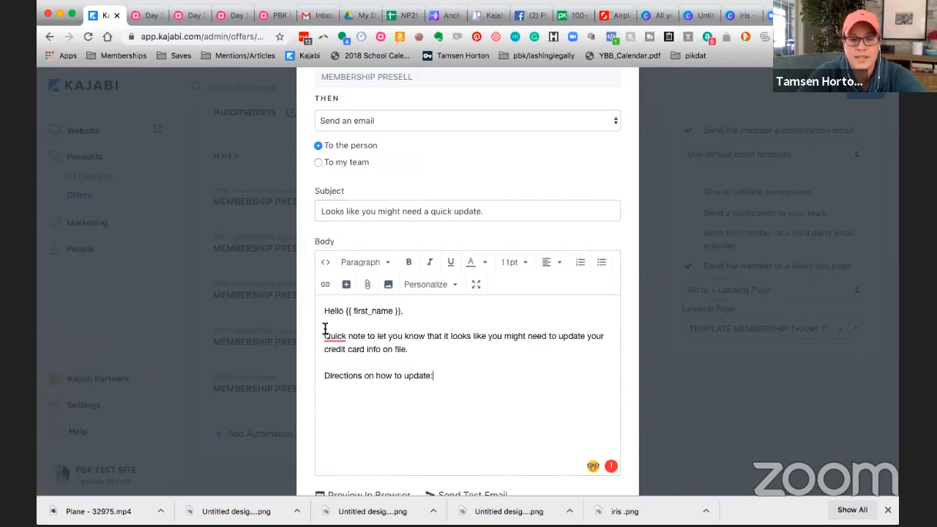
pyautogui.press('Return')
pyautogui.write('text ')
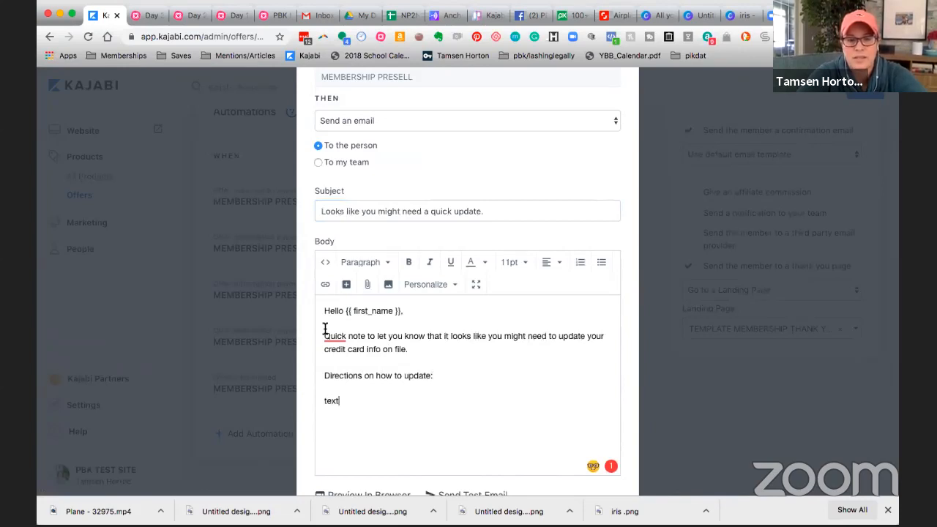
pyautogui.write('D')
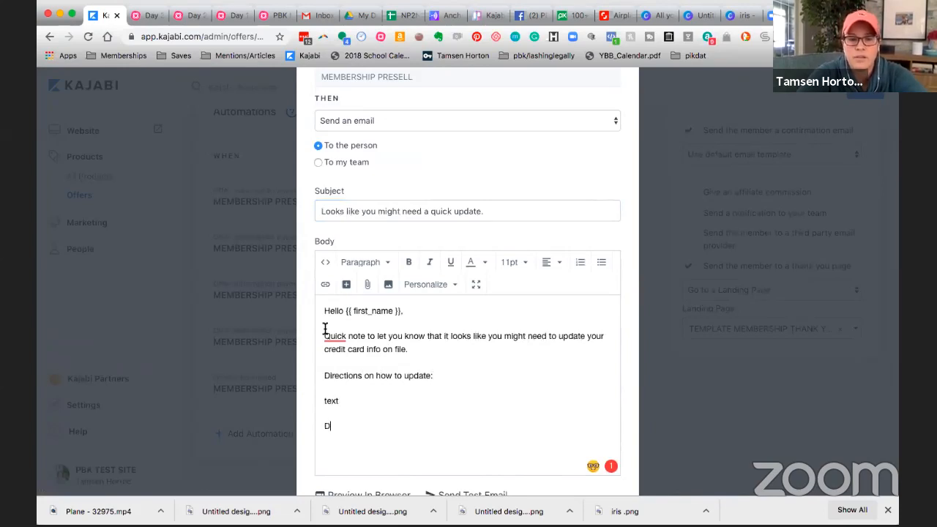
pyautogui.write('irections on how to update:')
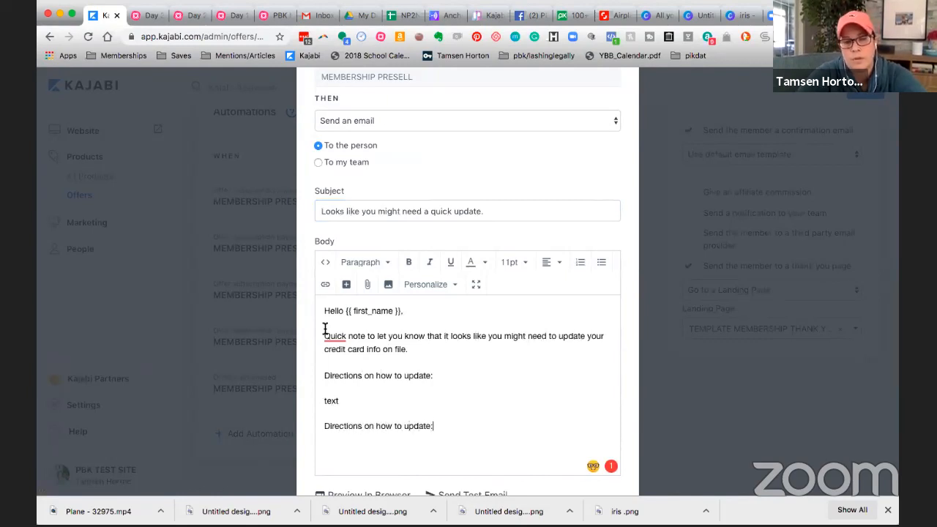
pyautogui.press('Return')
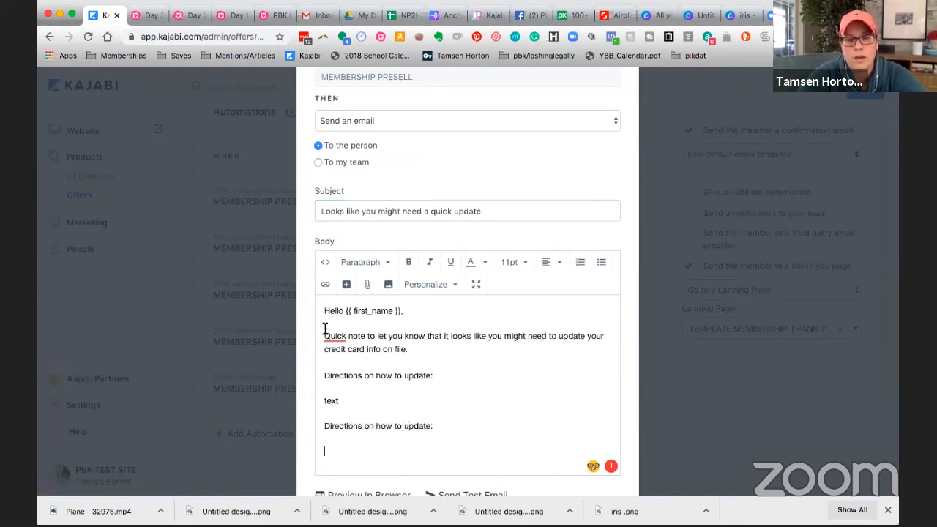
pyautogui.write('video')
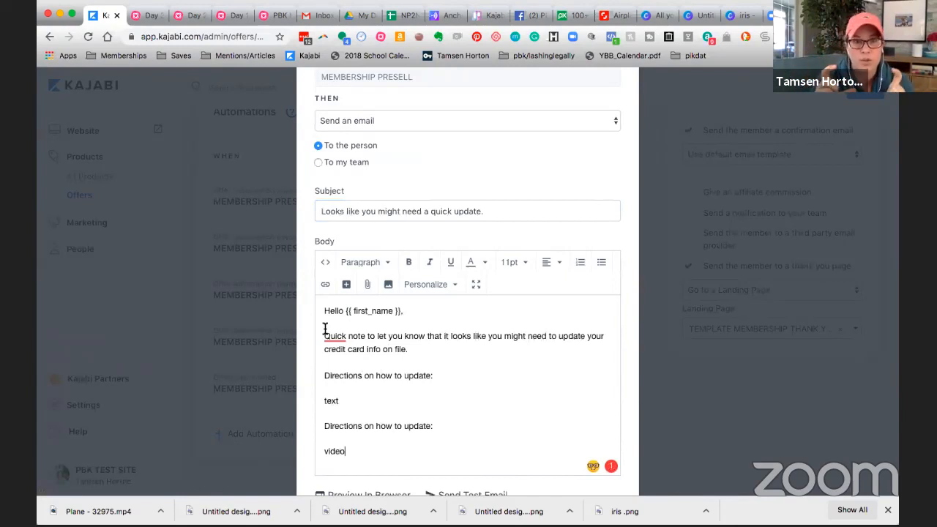
# Step: View the email body's HTML source code, accepting the caution, and close it without editing
pyautogui.click(326, 264)
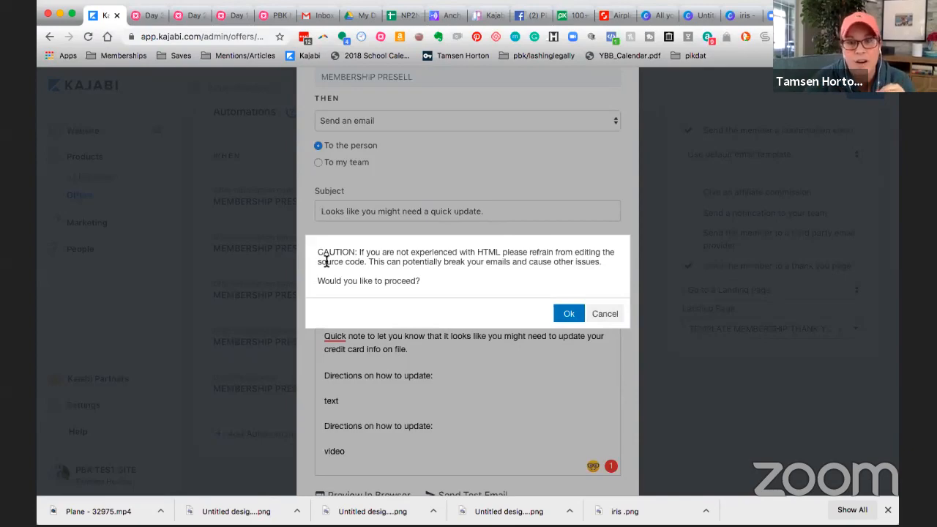
pyautogui.click(570, 315)
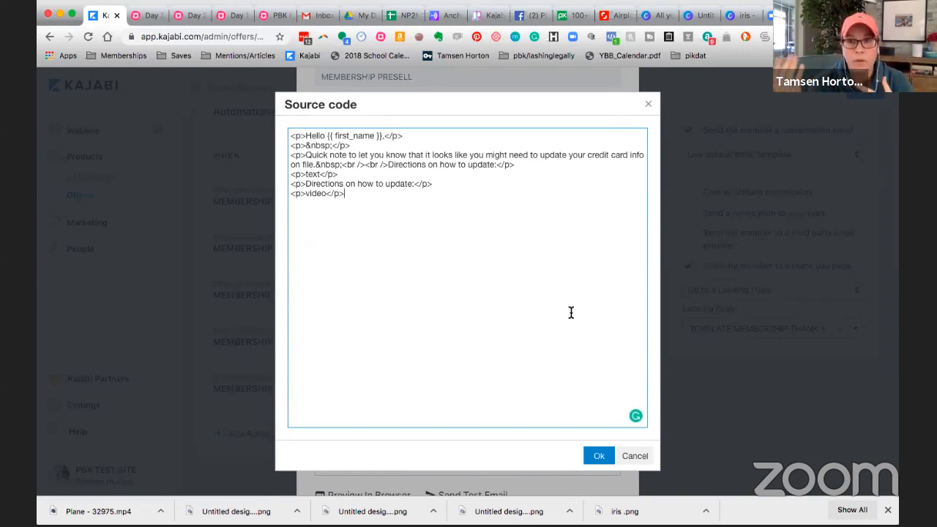
pyautogui.click(600, 456)
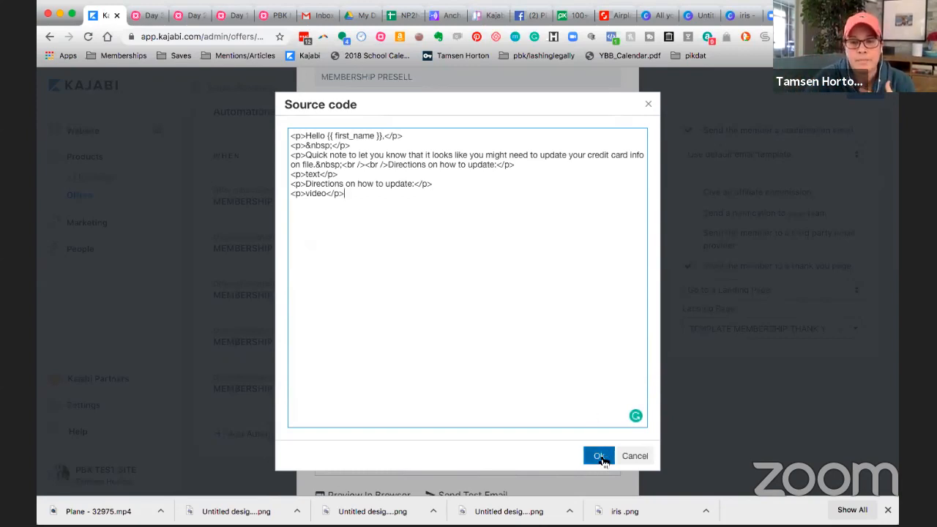
# Step: Append "standalone page (URL) and use that page as your what to do to update a payment." to the first "Directions on how to update:" line
pyautogui.scroll(-1, 409, 351)
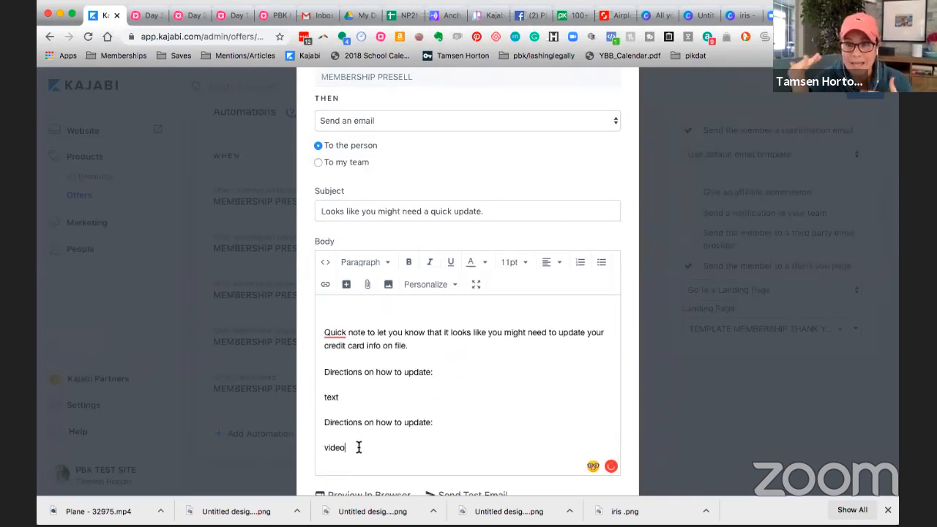
pyautogui.click(443, 374)
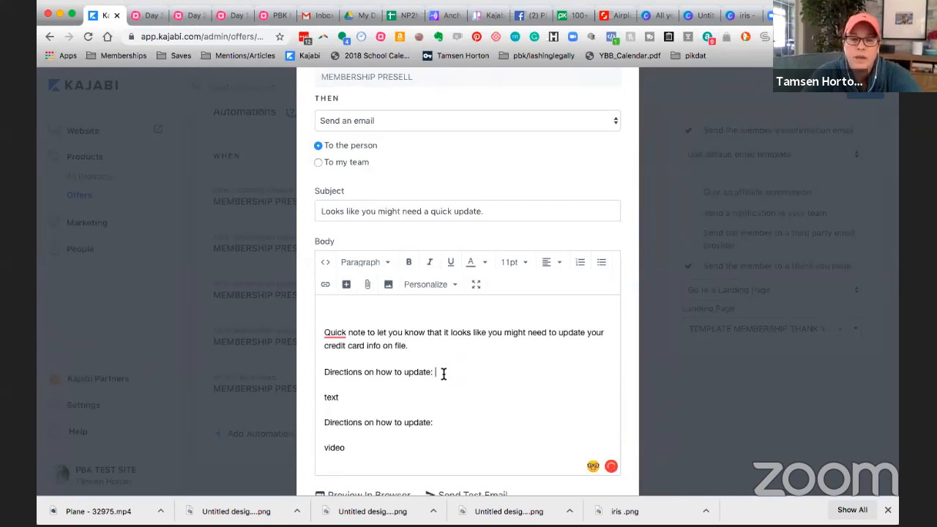
pyautogui.write('standalone page')
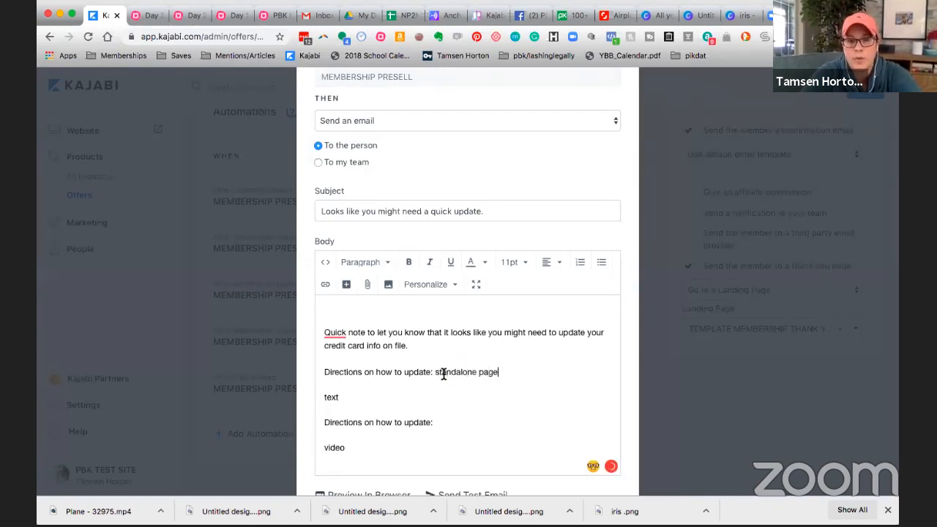
pyautogui.write(' (URL')
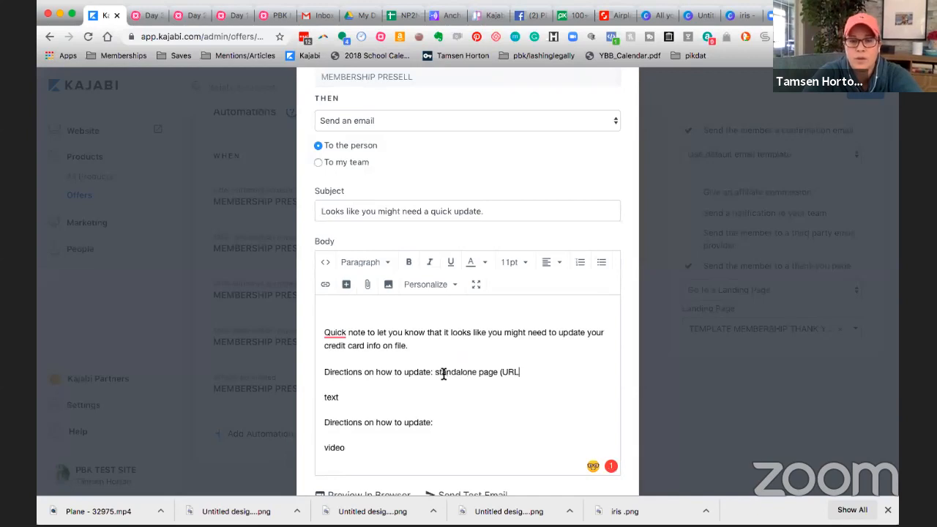
pyautogui.write(') and')
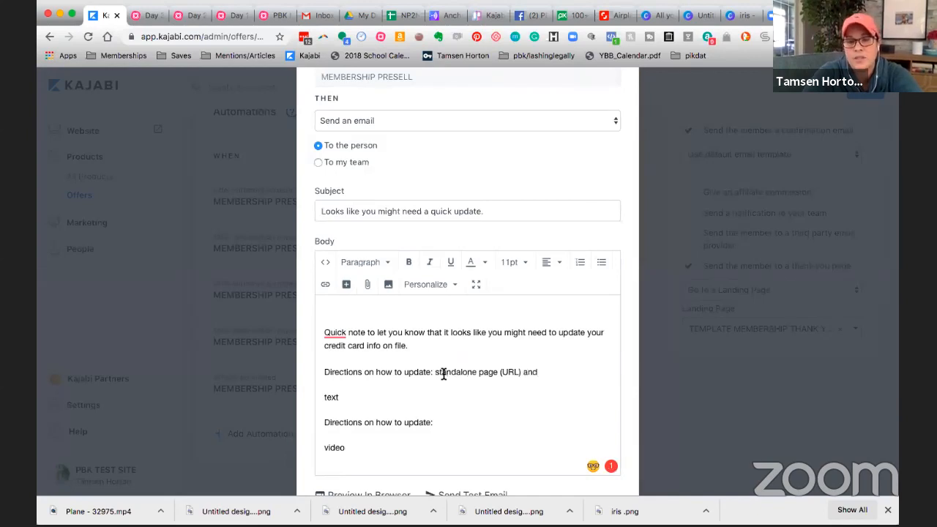
pyautogui.write(' use th')
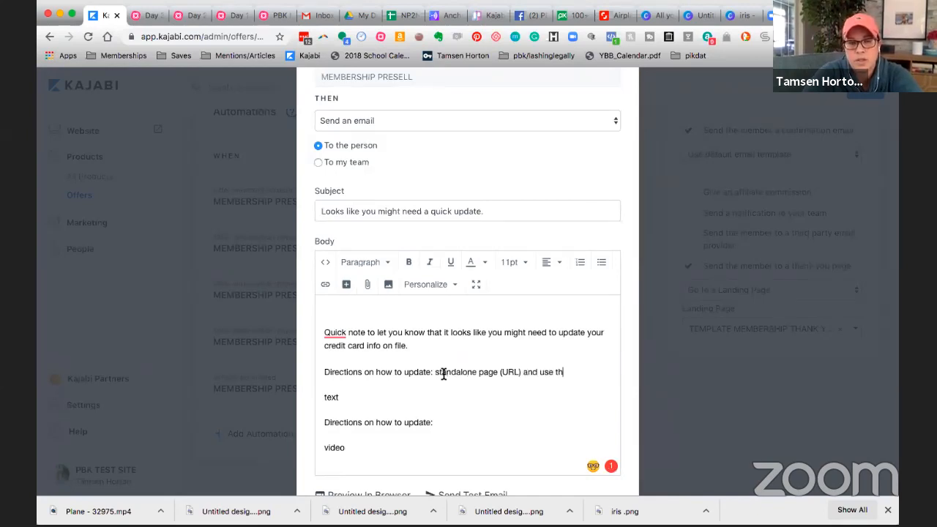
pyautogui.write('at page as your')
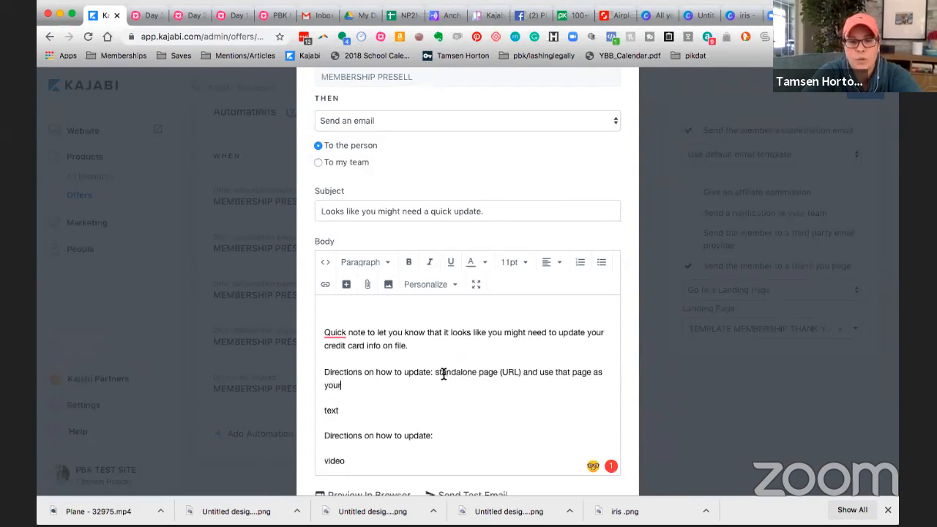
pyautogui.write(' what to do t')
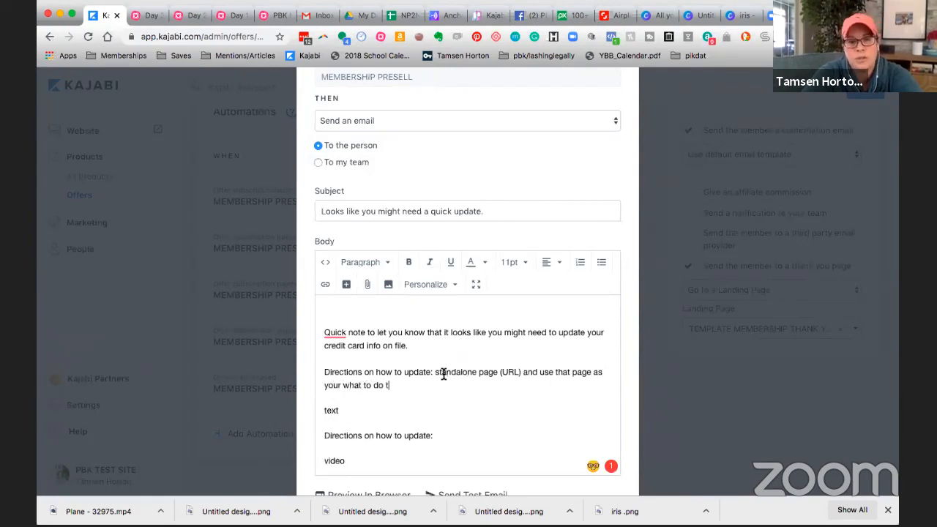
pyautogui.write('o update a payment.')
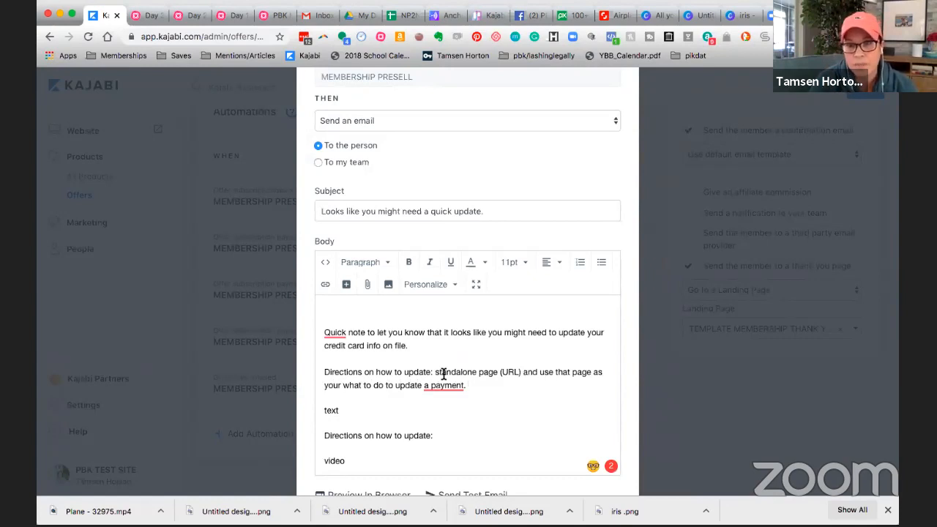
# Step: Save the failed-payment email automation
pyautogui.scroll(-1, 522, 358)
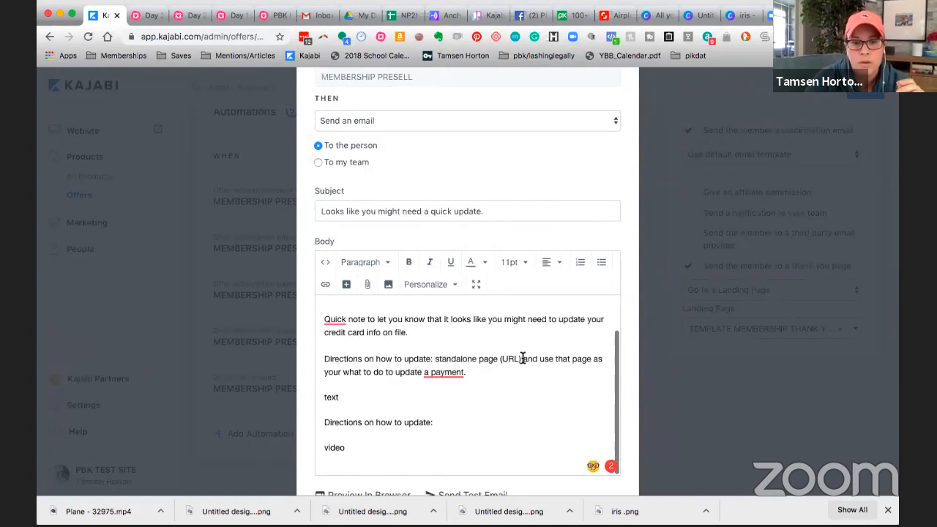
pyautogui.scroll(-5, 633, 372)
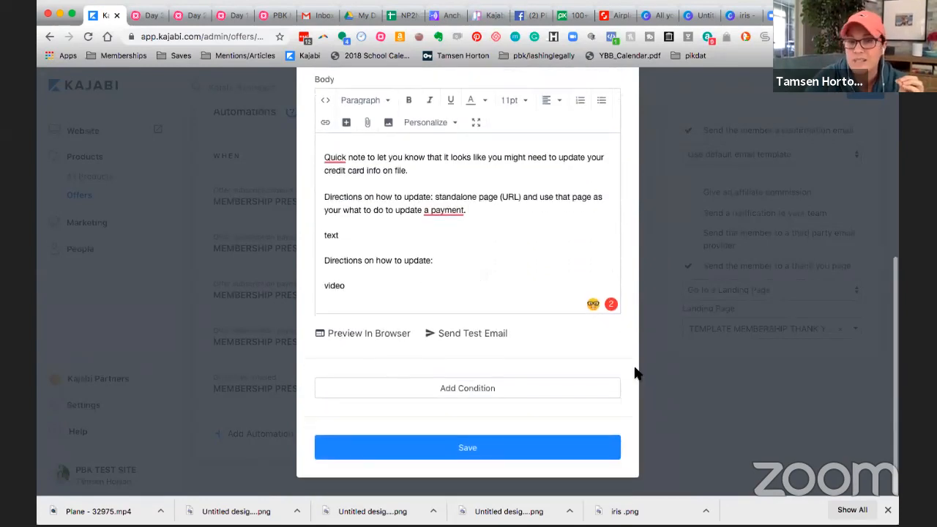
pyautogui.click(533, 447)
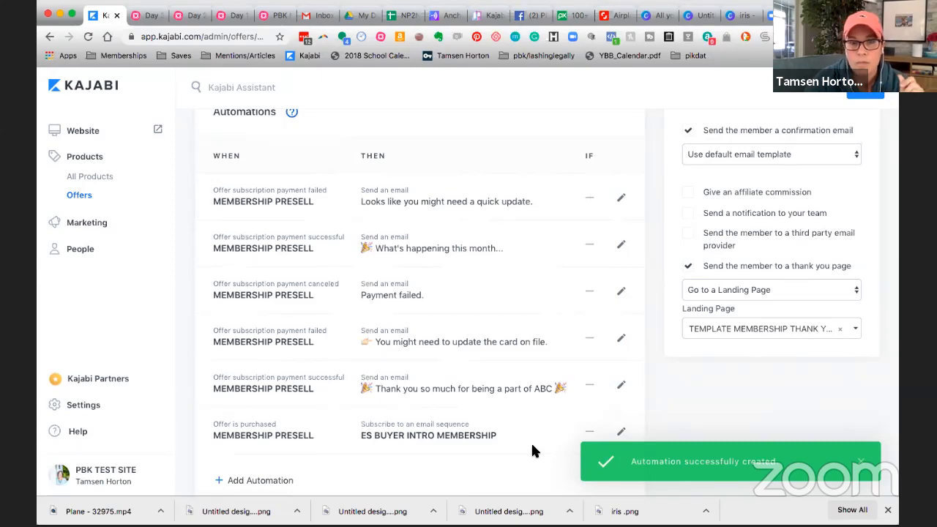
# Step: Add an automation that sends an email to the person when the offer subscription payment is canceled
pyautogui.scroll(-2, 472, 309)
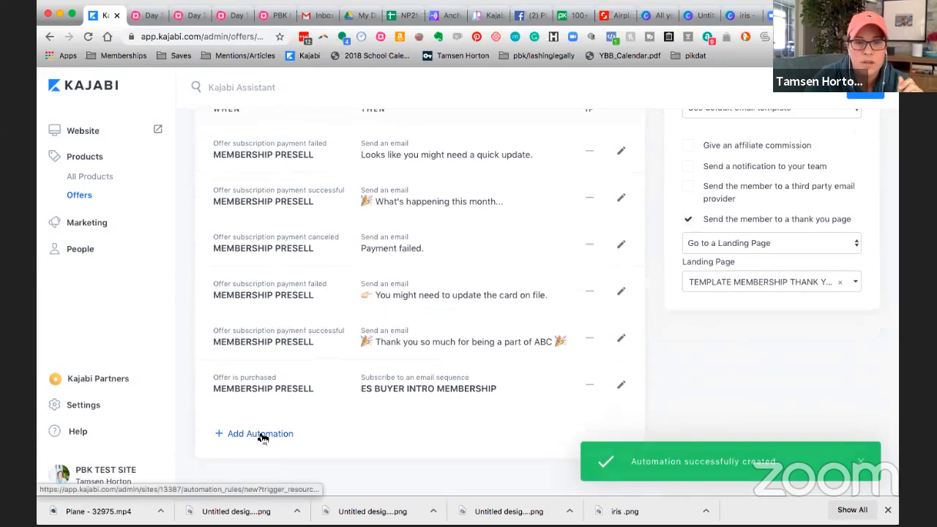
pyautogui.click(261, 435)
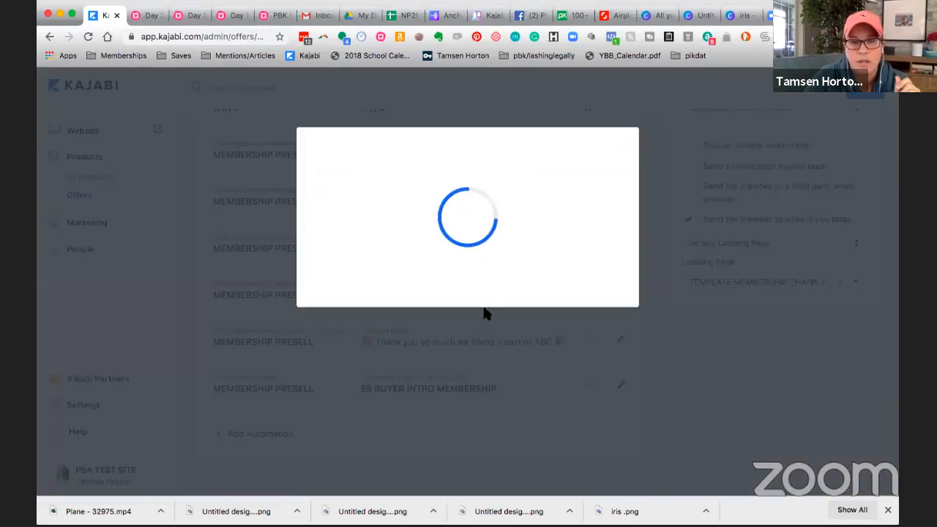
pyautogui.click(615, 225)
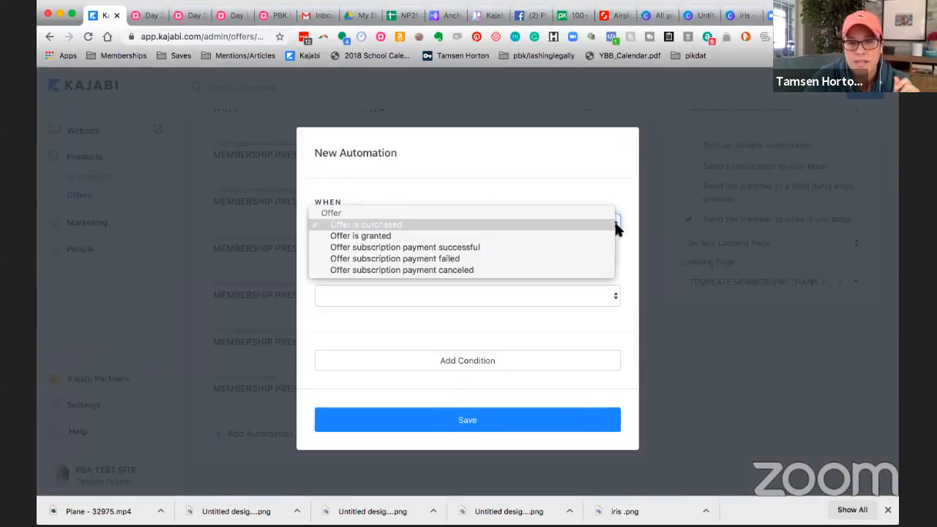
pyautogui.click(572, 269)
pyautogui.click(615, 298)
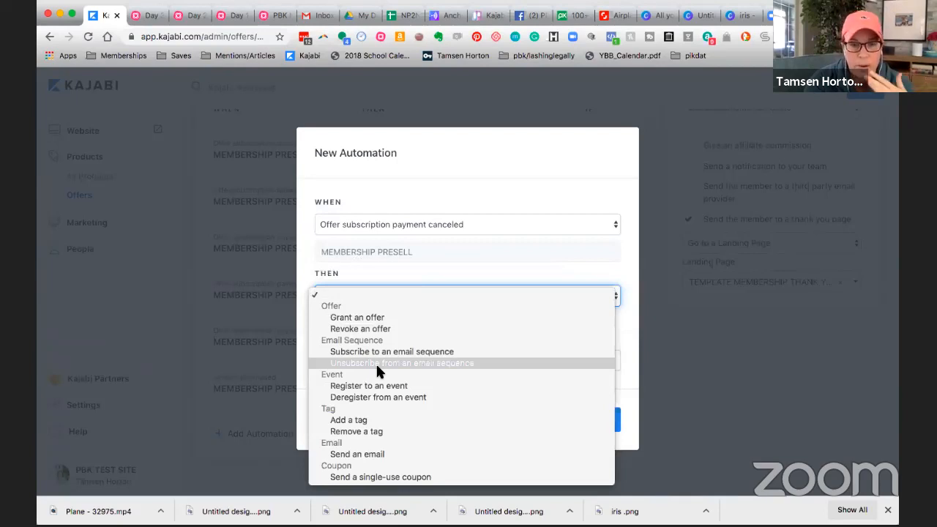
pyautogui.click(367, 454)
pyautogui.scroll(-5, 393, 351)
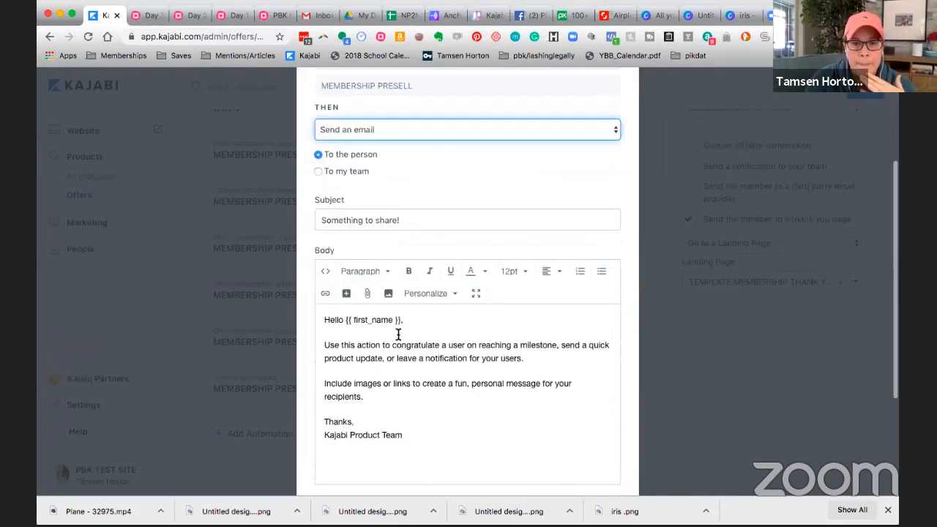
# Step: Set the cancellation email's subject to "Wish you well."
pyautogui.tripleClick(407, 220)
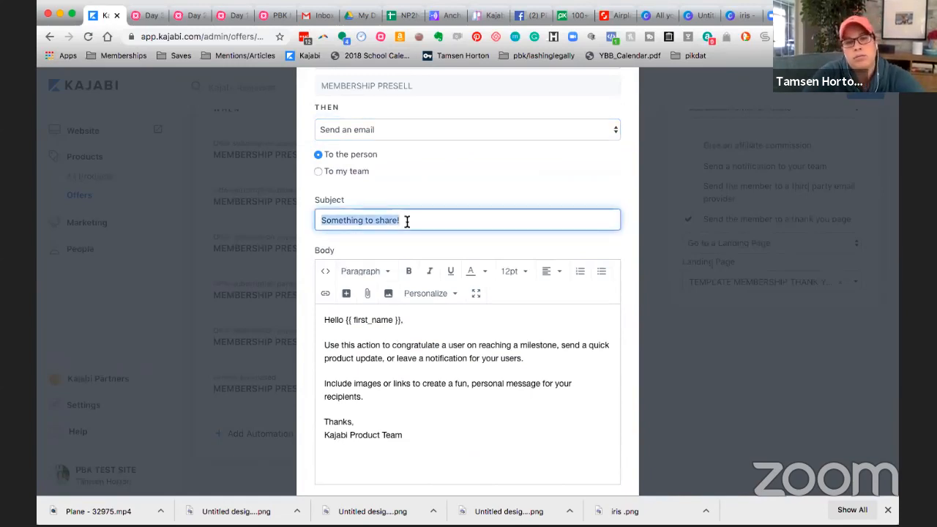
pyautogui.write('Wish you wel')
pyautogui.write('l.')
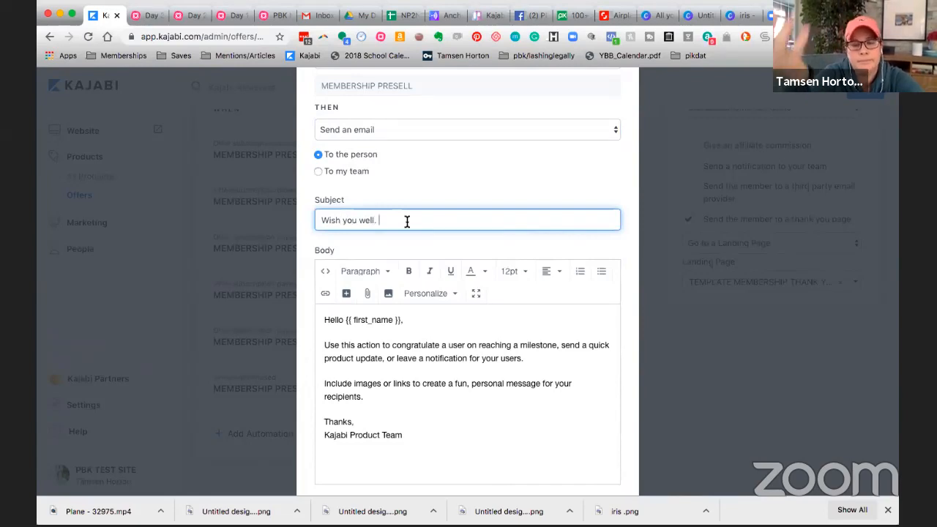
# Step: Replace the placeholder text and sign-off below the greeting with "Really take time to design the leaving process."
pyautogui.click(409, 434)
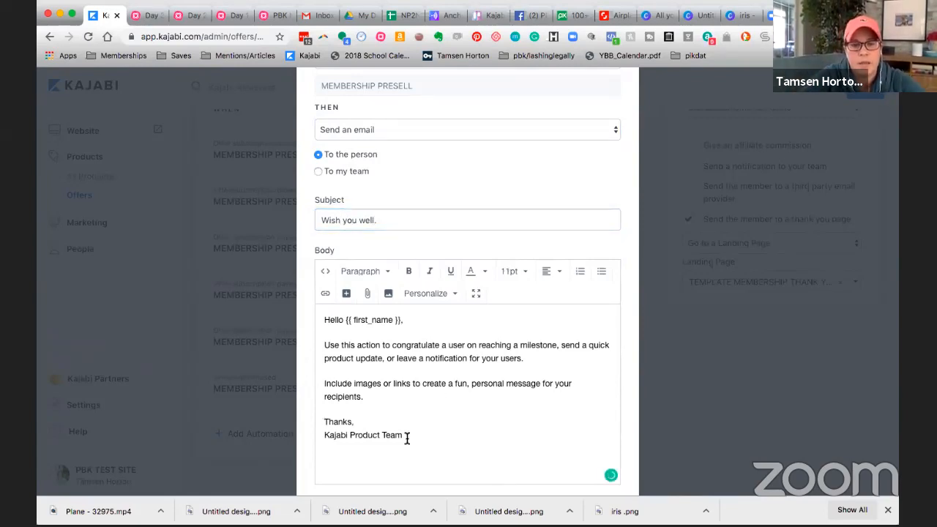
pyautogui.moveTo(404, 435); pyautogui.dragTo(319, 347)
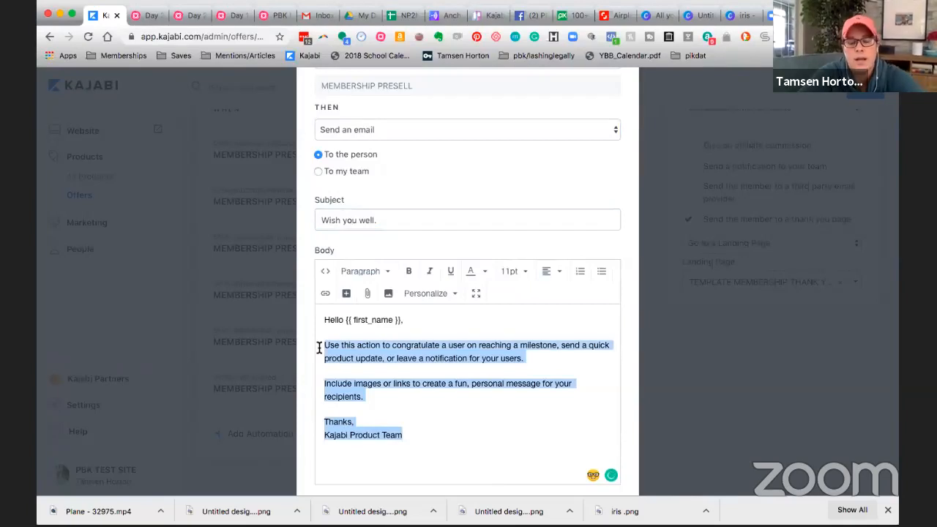
pyautogui.write('Really ')
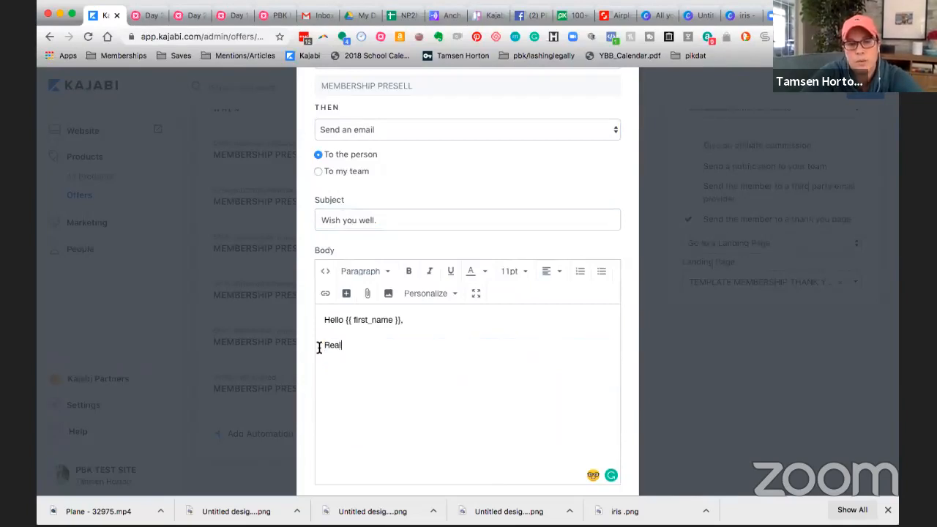
pyautogui.write('take tim')
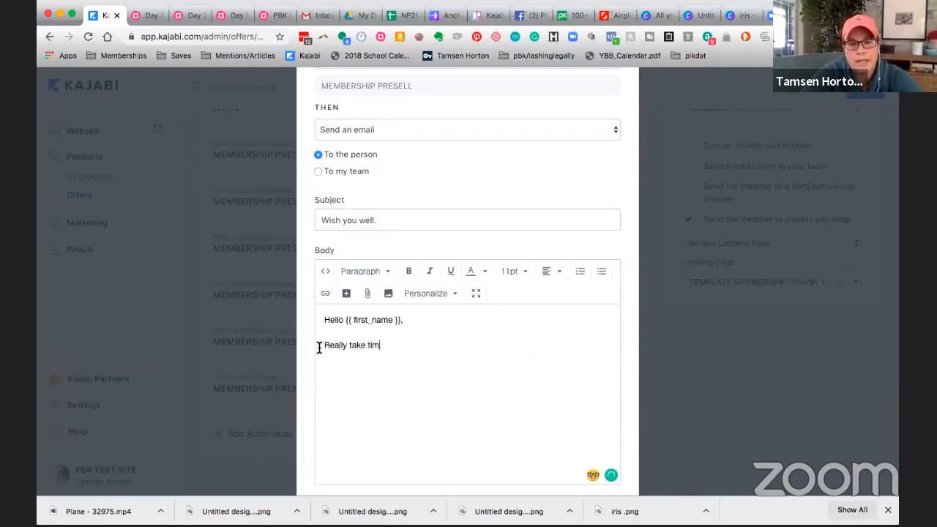
pyautogui.write('e to design the leav')
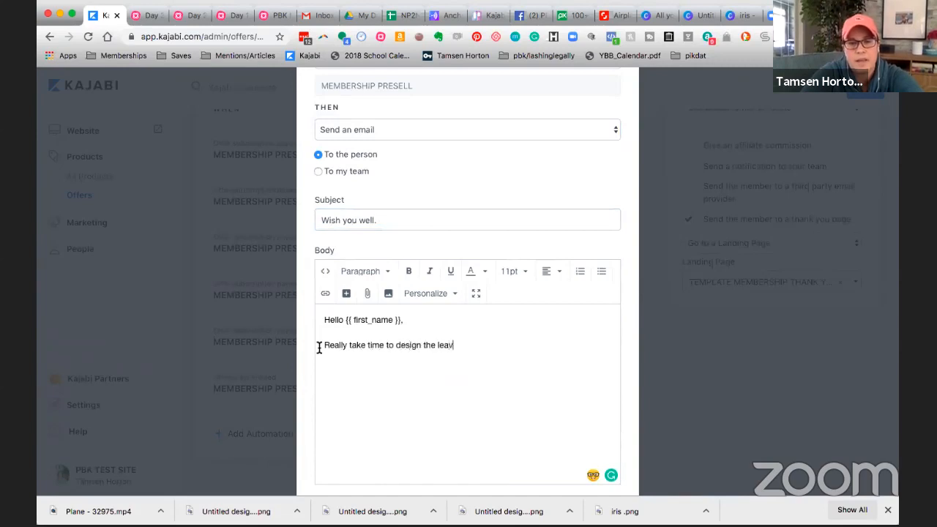
pyautogui.write('ing process.')
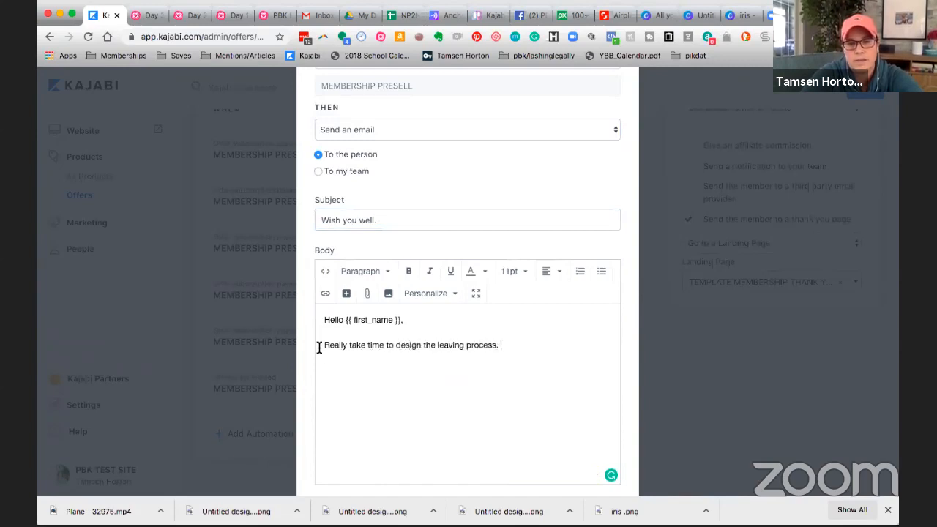
# Step: Add a new paragraph reading "Lots of people come back." to the email body and save the cancellation automation
pyautogui.press('Return')
pyautogui.press('Return')
pyautogui.press('BackSpace')
pyautogui.press('BackSpace')
pyautogui.press('Return')
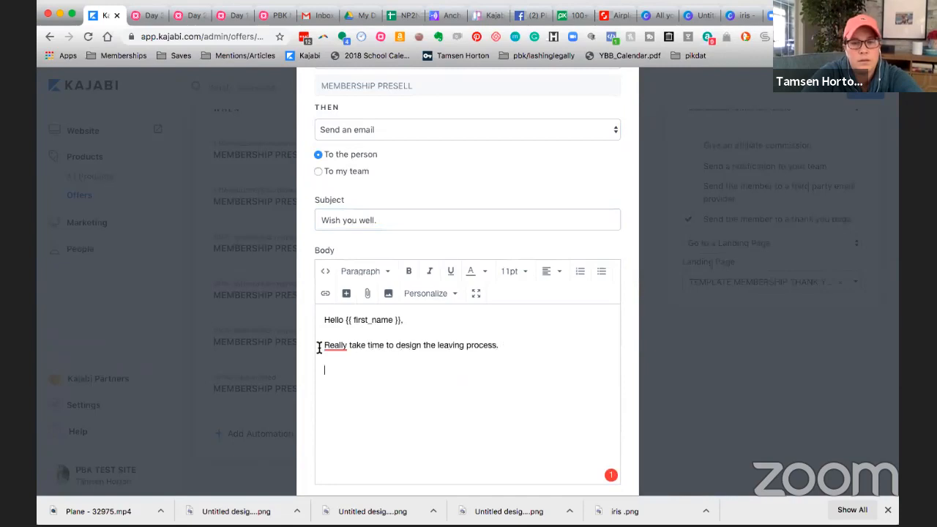
pyautogui.write('Lots of people come pb')
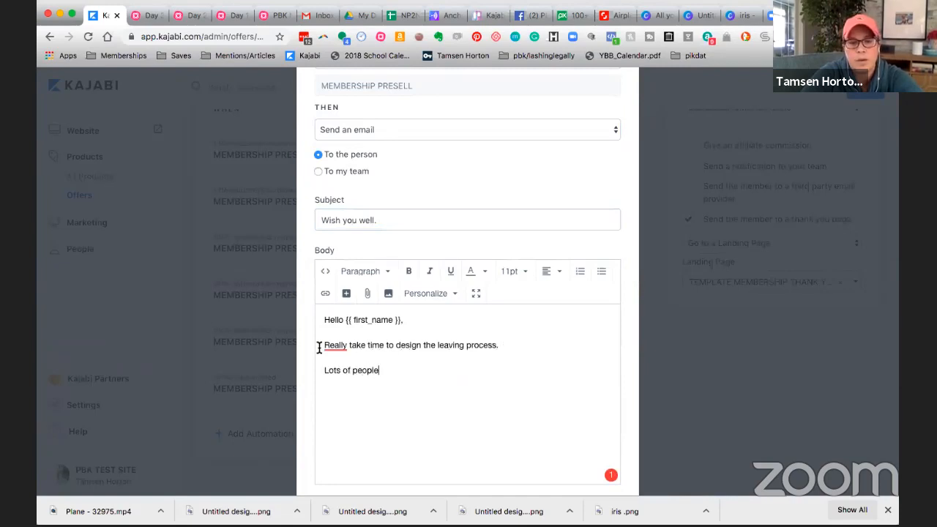
pyautogui.press('BackSpace')
pyautogui.press('BackSpace')
pyautogui.write('back.')
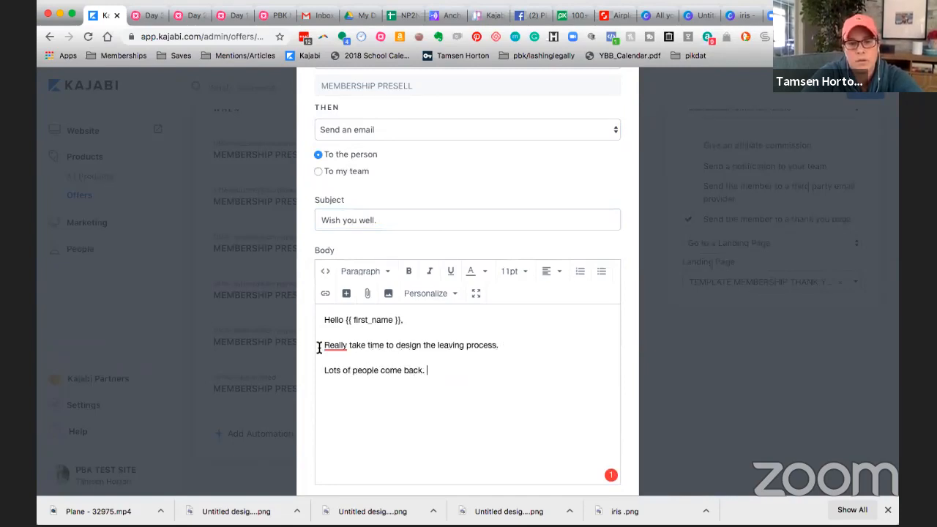
pyautogui.press('Return')
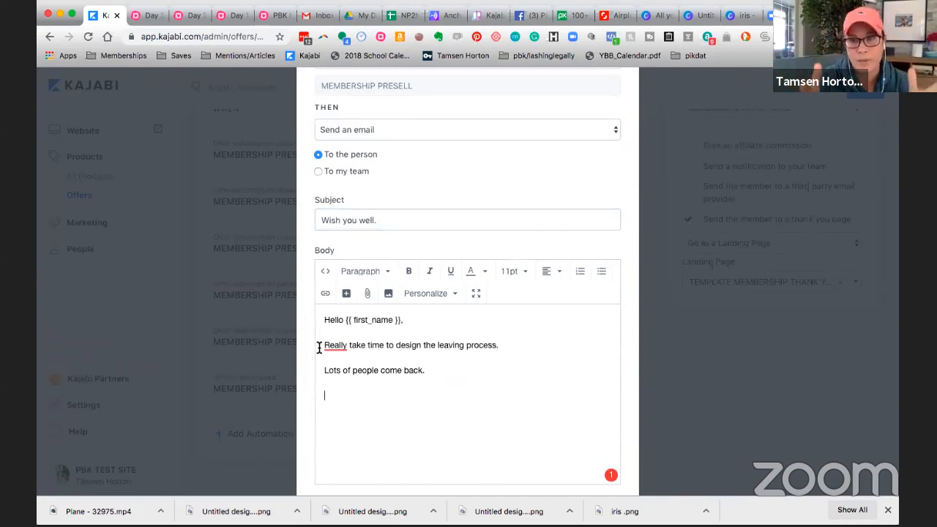
pyautogui.scroll(-3, 414, 390)
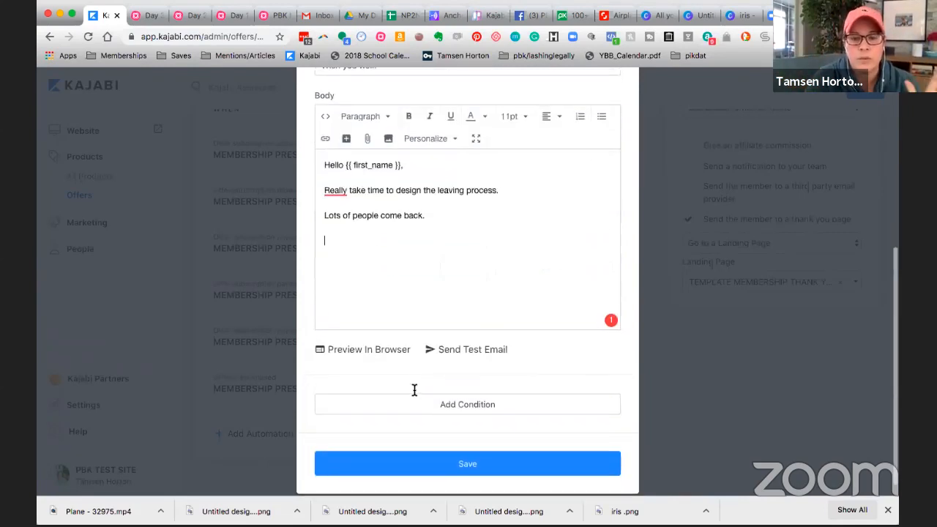
pyautogui.click(467, 451)
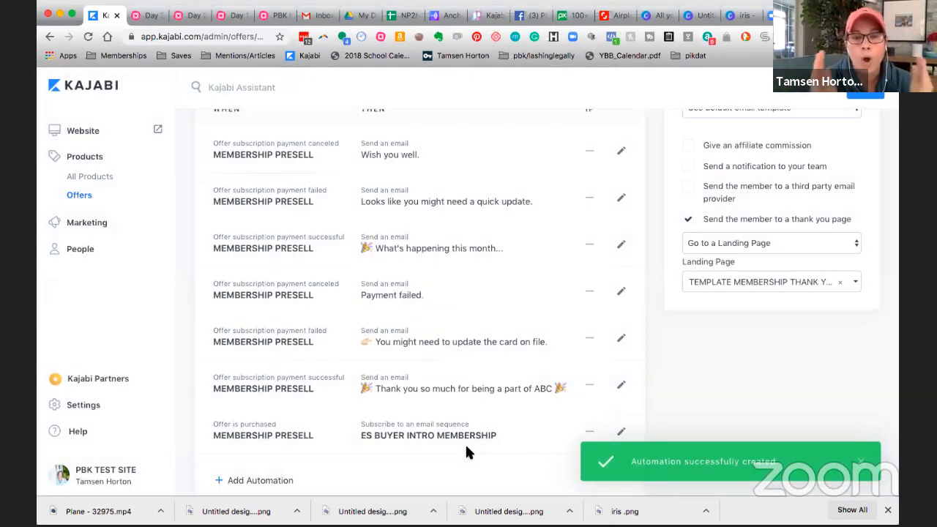
# Step: Start a new automation that sends an email to the team when the offer subscription payment is canceled
pyautogui.scroll(-2, 469, 432)
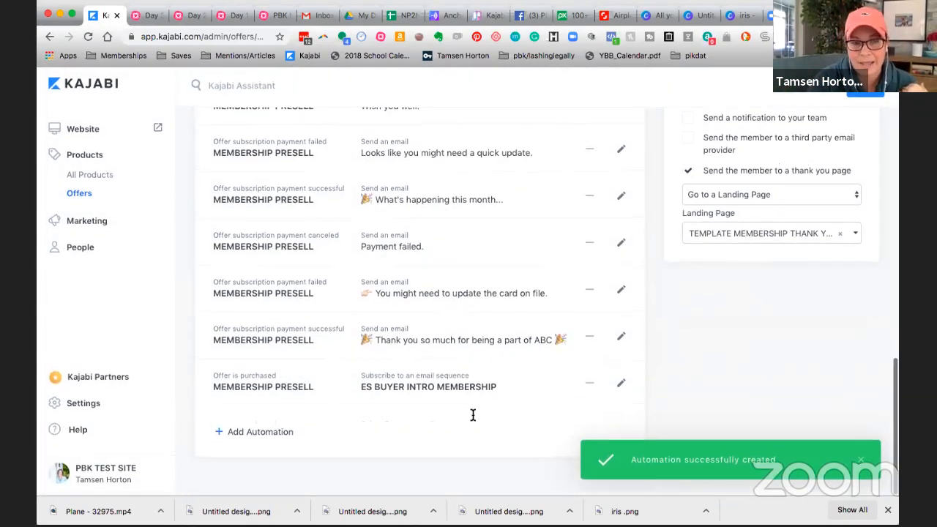
pyautogui.click(276, 435)
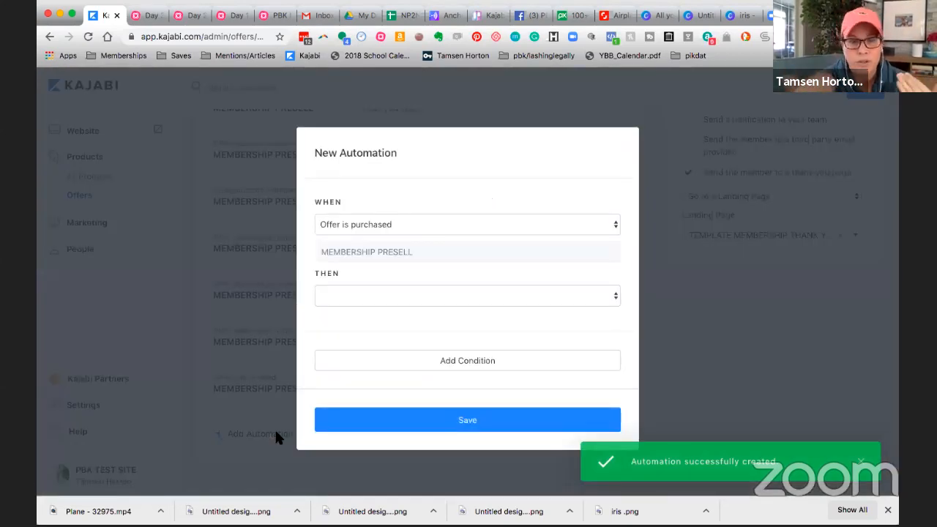
pyautogui.click(613, 224)
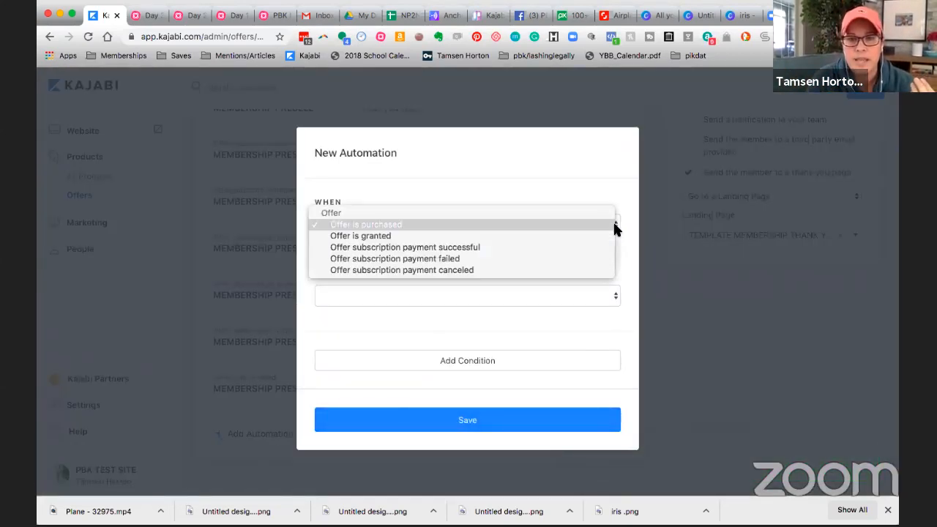
pyautogui.click(560, 268)
pyautogui.click(616, 297)
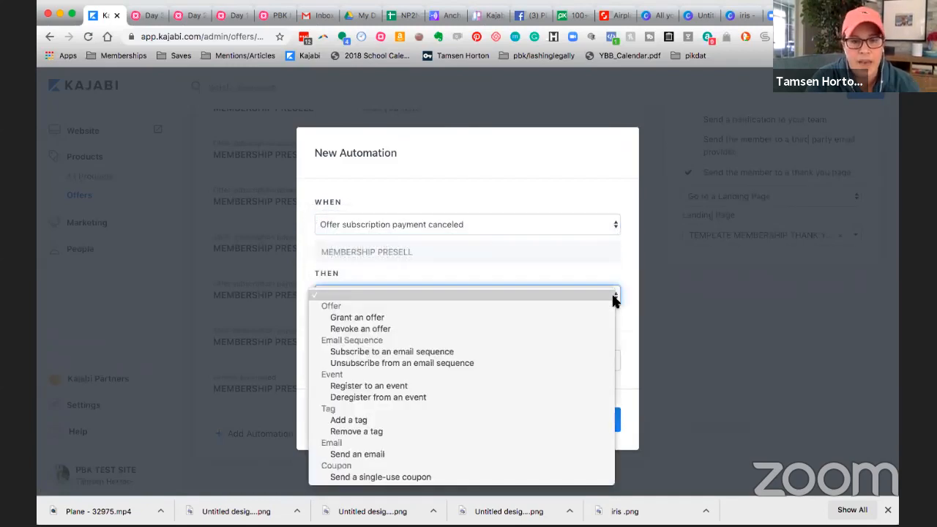
pyautogui.click(391, 453)
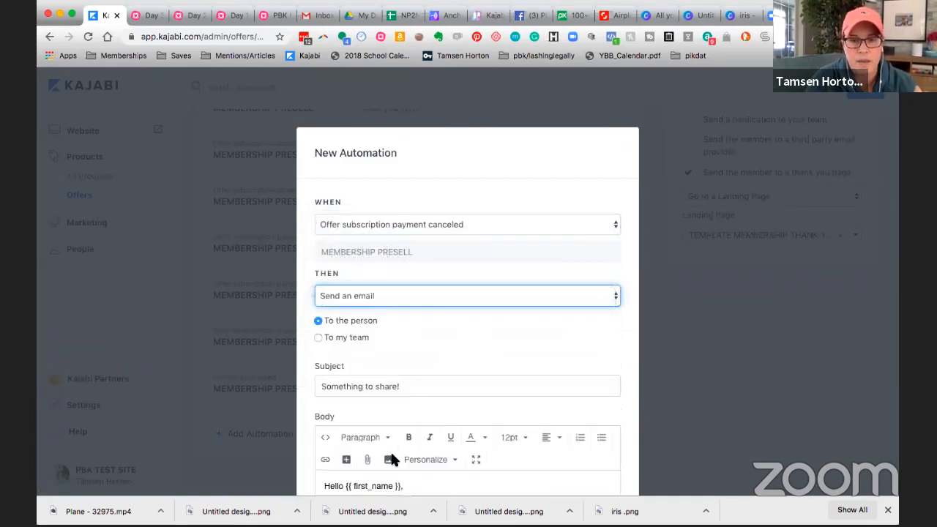
pyautogui.click(318, 338)
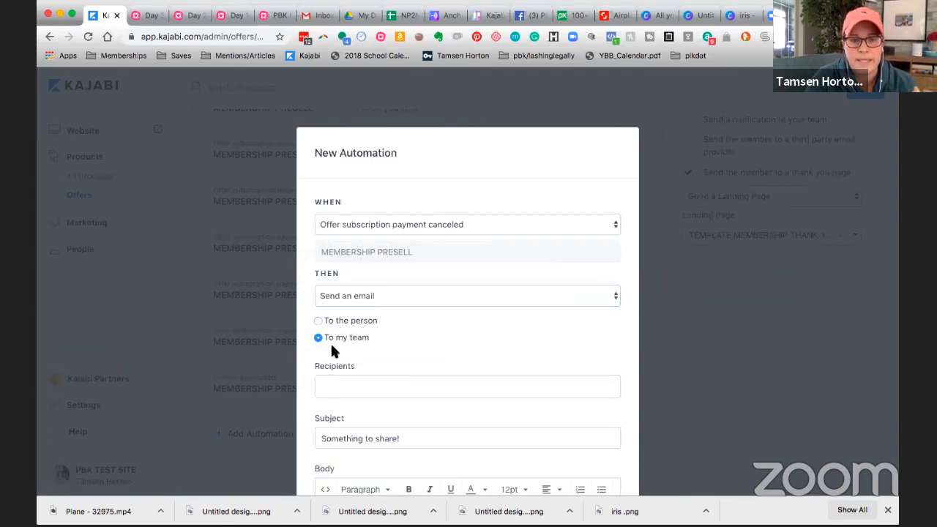
pyautogui.click(340, 387)
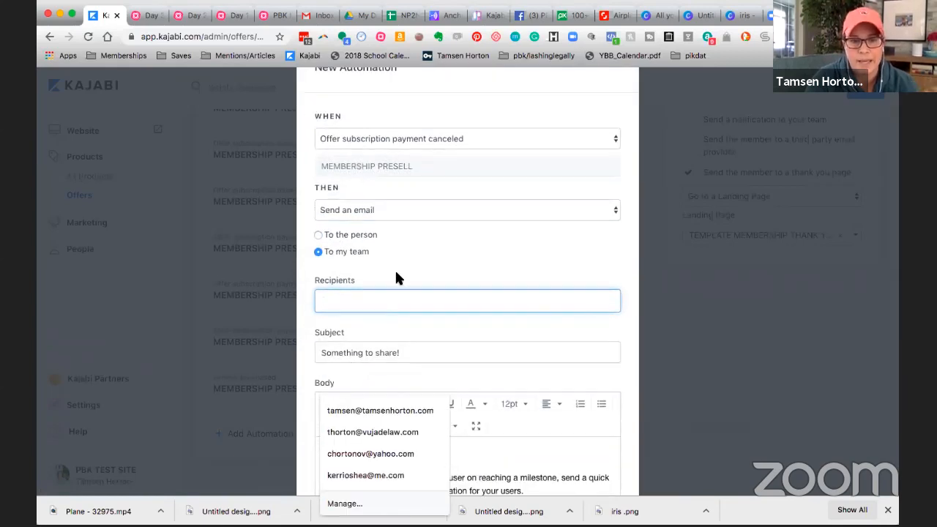
# Step: Try to save the team notification automation with recipients left blank and the default subject and body, and close the automation form
pyautogui.scroll(-5, 394, 269)
pyautogui.click(399, 308)
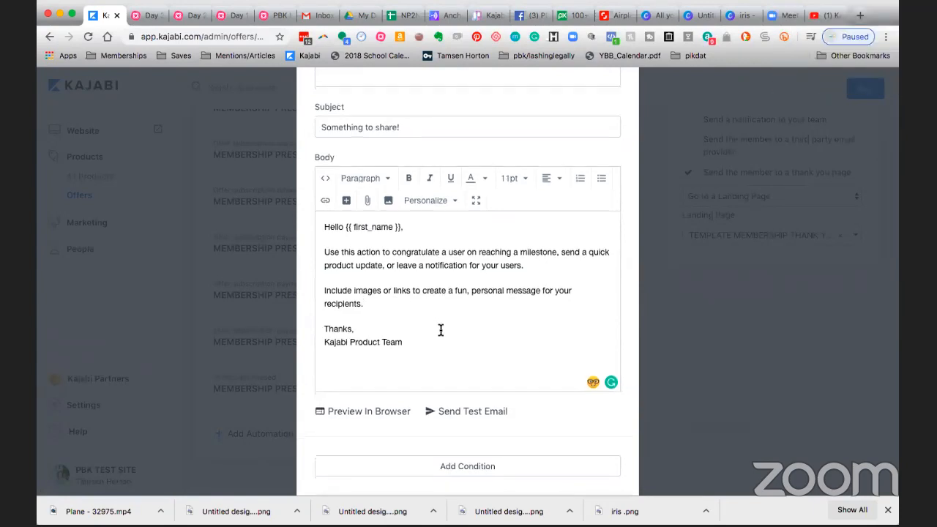
pyautogui.scroll(-2, 439, 331)
pyautogui.click(472, 449)
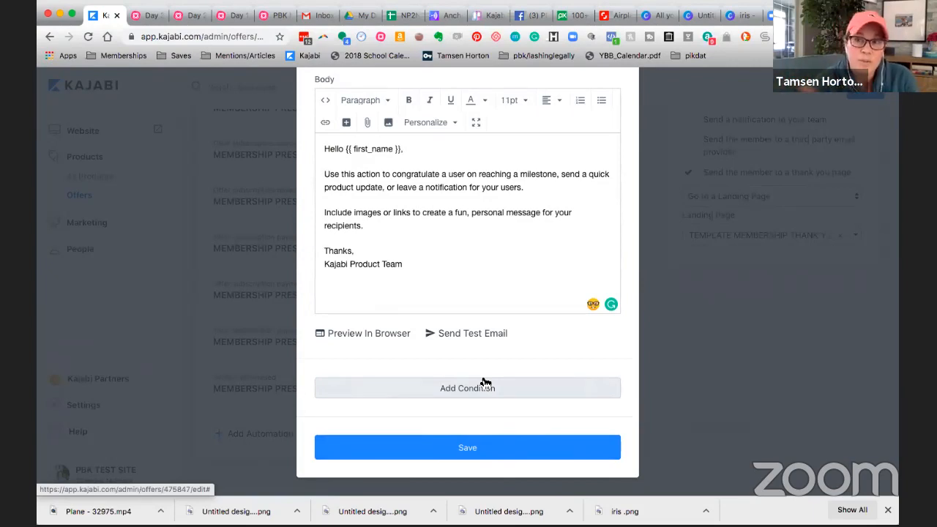
pyautogui.click(469, 447)
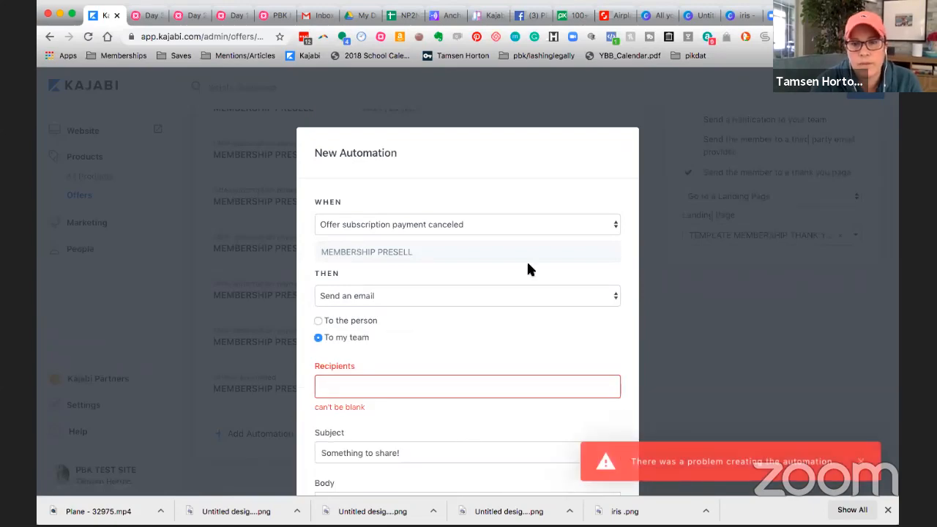
pyautogui.press('Escape')
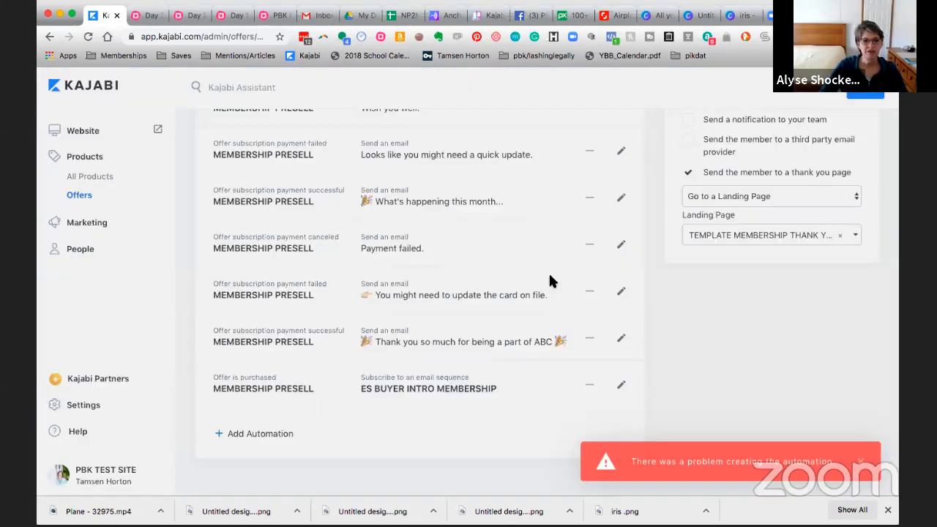
# Step: Review the offer's list of payment automations, its after-purchase options and the offer settings above them
pyautogui.scroll(1, 550, 277)
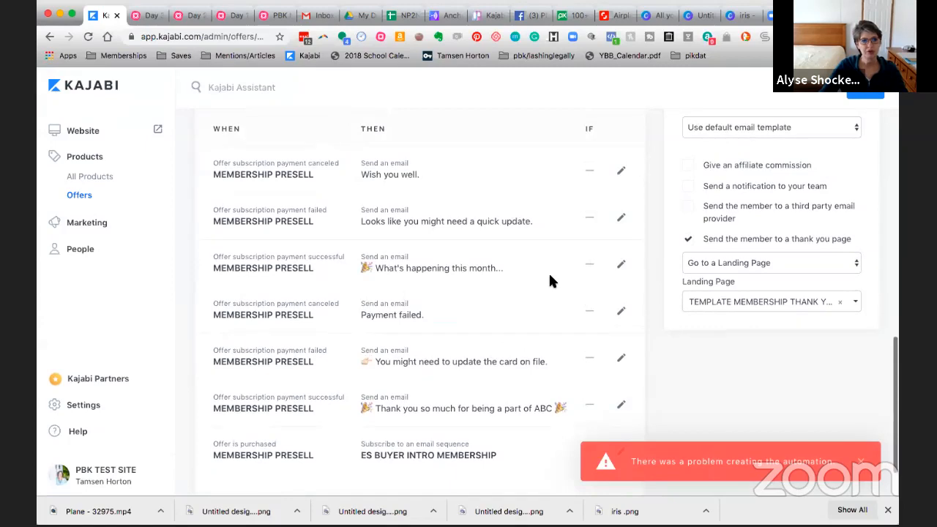
pyautogui.scroll(1, 550, 277)
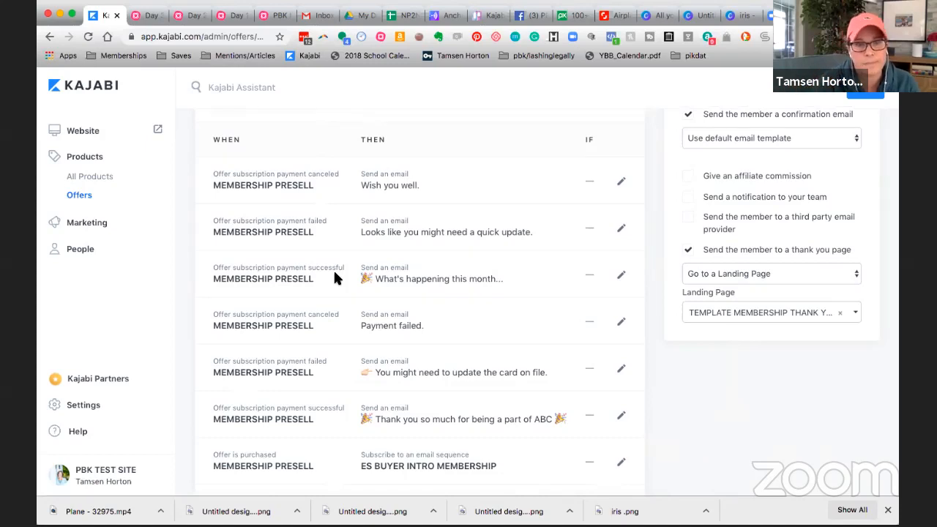
pyautogui.scroll(-2, 403, 282)
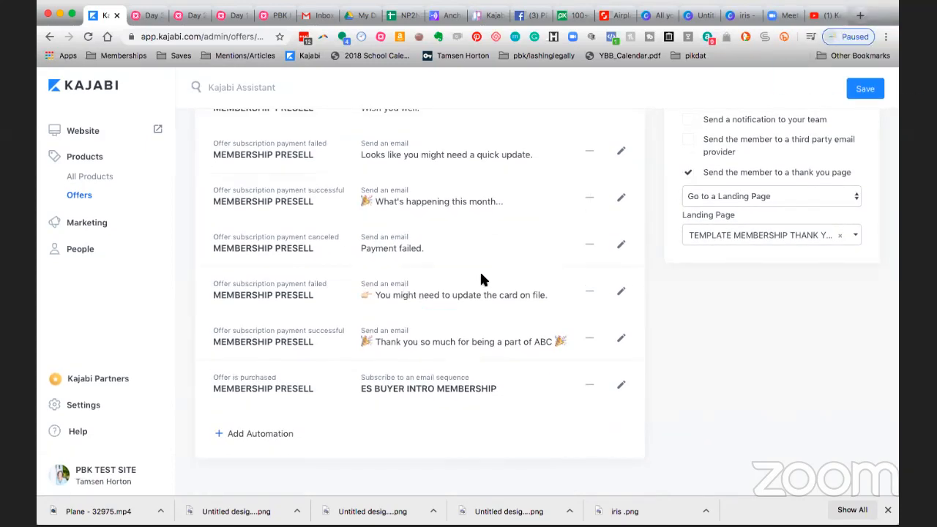
pyautogui.scroll(1, 481, 279)
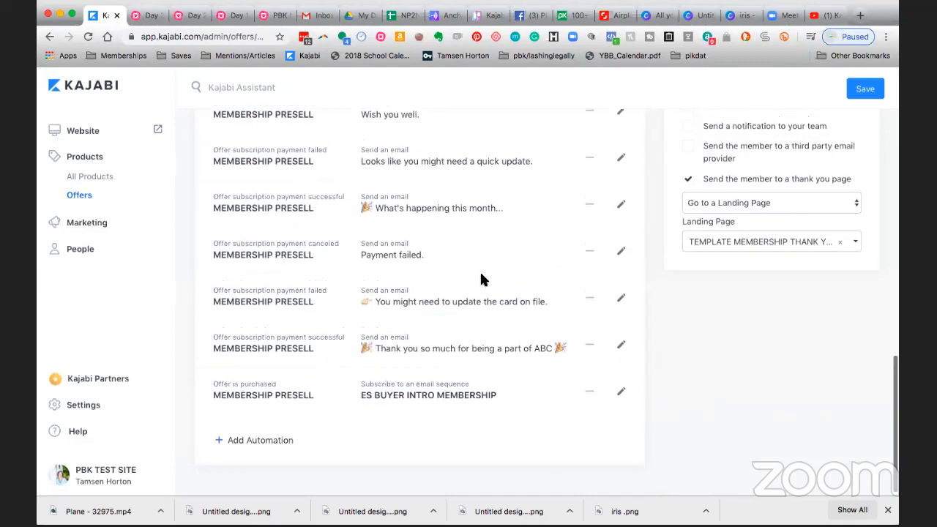
pyautogui.scroll(1, 481, 279)
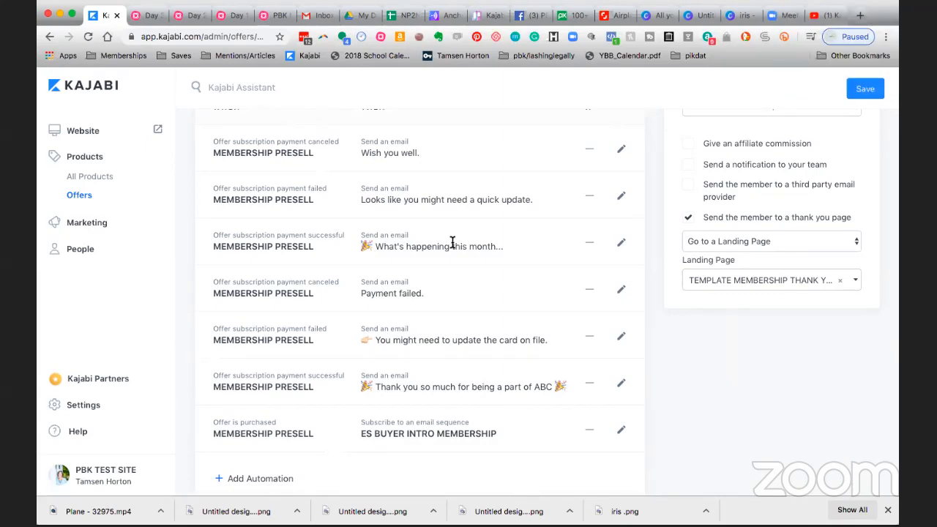
pyautogui.scroll(1, 468, 244)
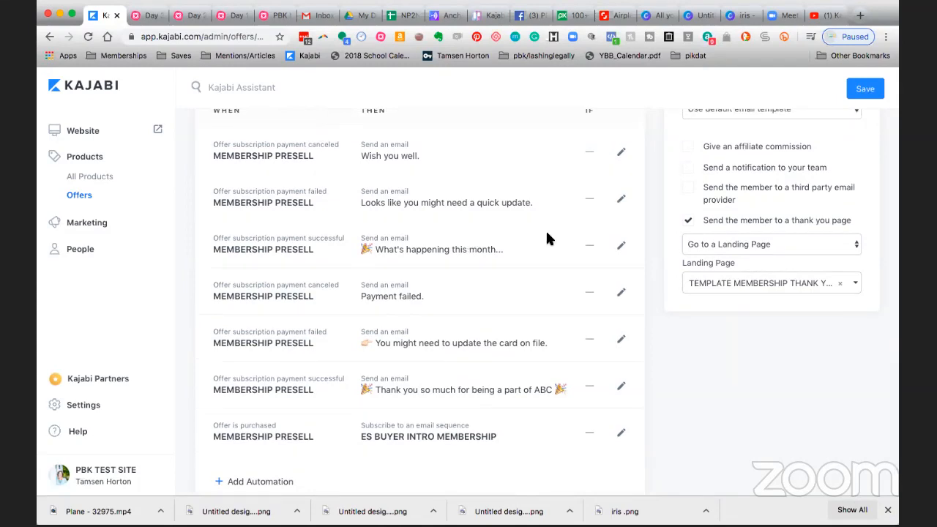
pyautogui.scroll(-1, 546, 208)
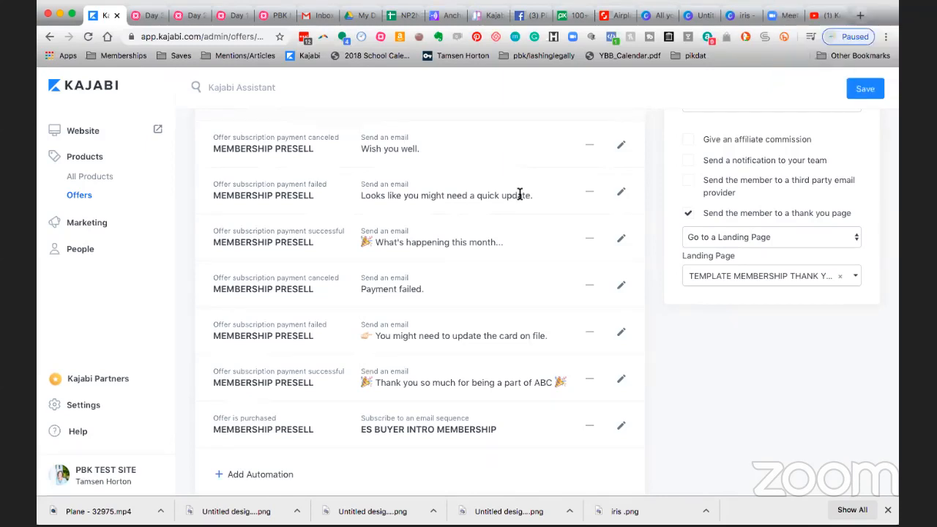
pyautogui.scroll(1, 519, 194)
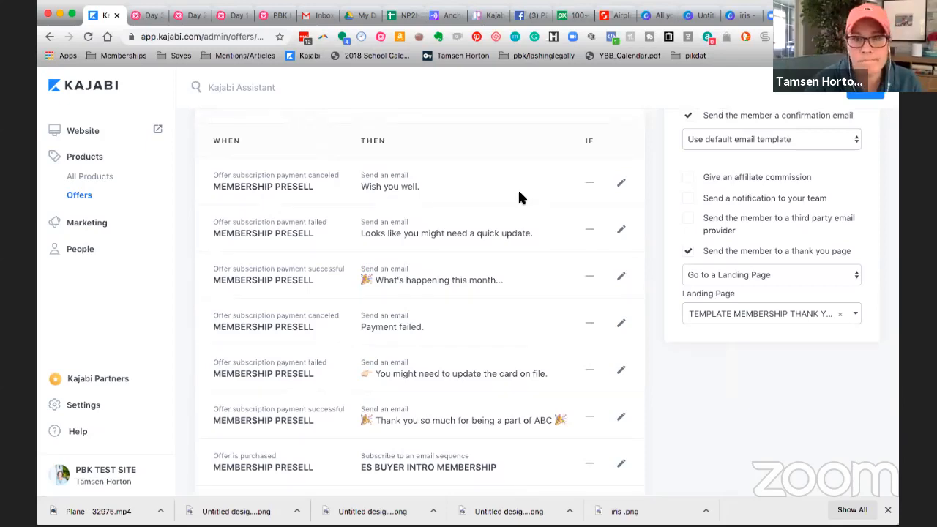
pyautogui.scroll(1, 519, 197)
pyautogui.scroll(1, 519, 198)
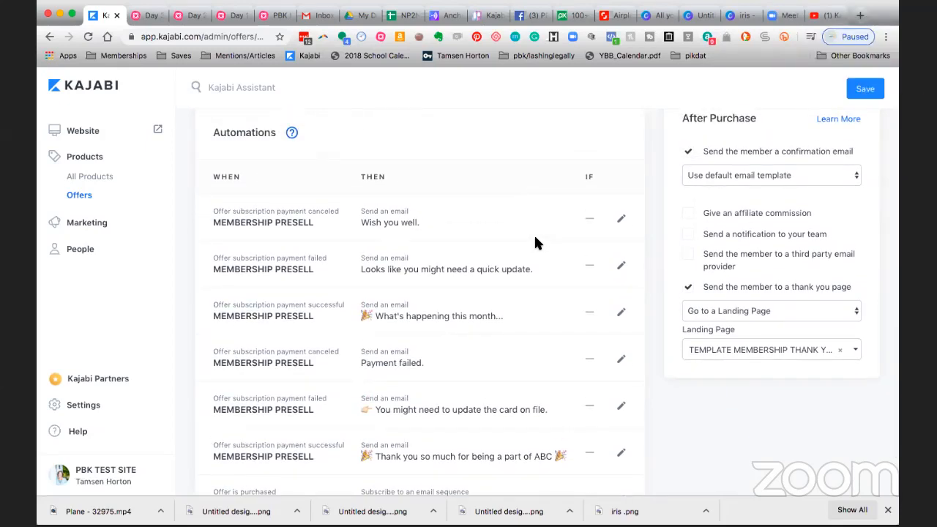
pyautogui.scroll(1, 535, 242)
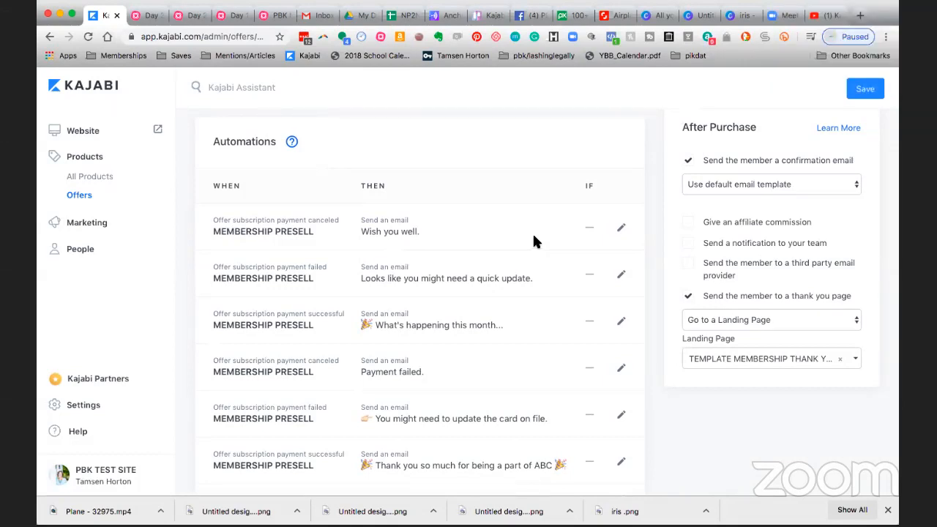
pyautogui.scroll(-1, 533, 244)
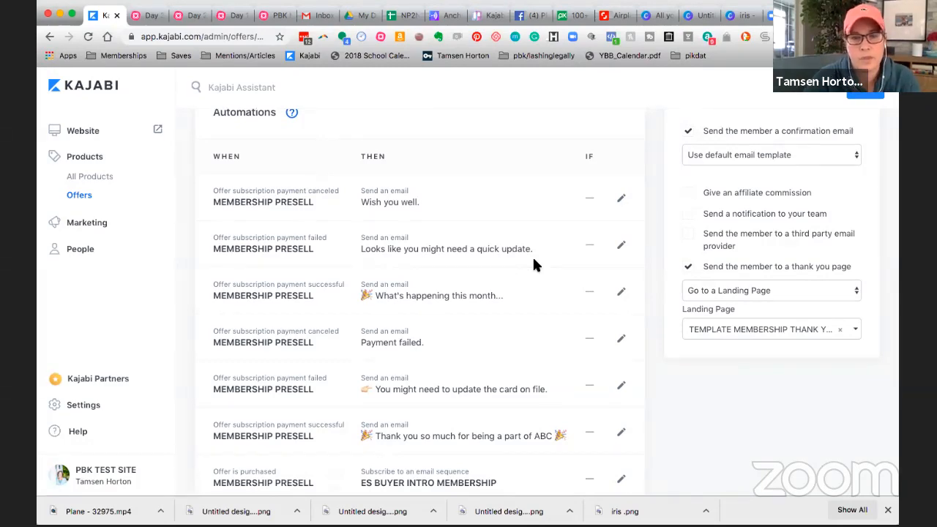
pyautogui.scroll(5, 534, 265)
pyautogui.scroll(15, 533, 262)
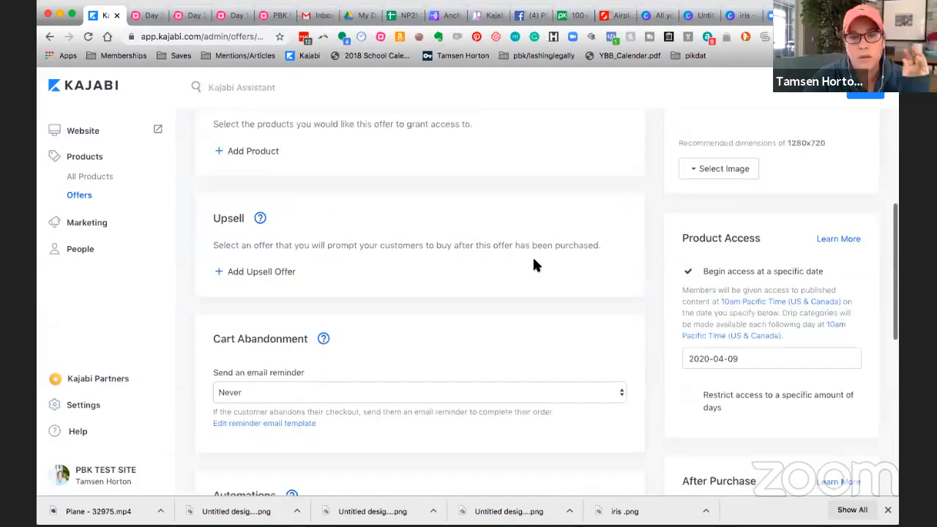
pyautogui.scroll(1, 533, 263)
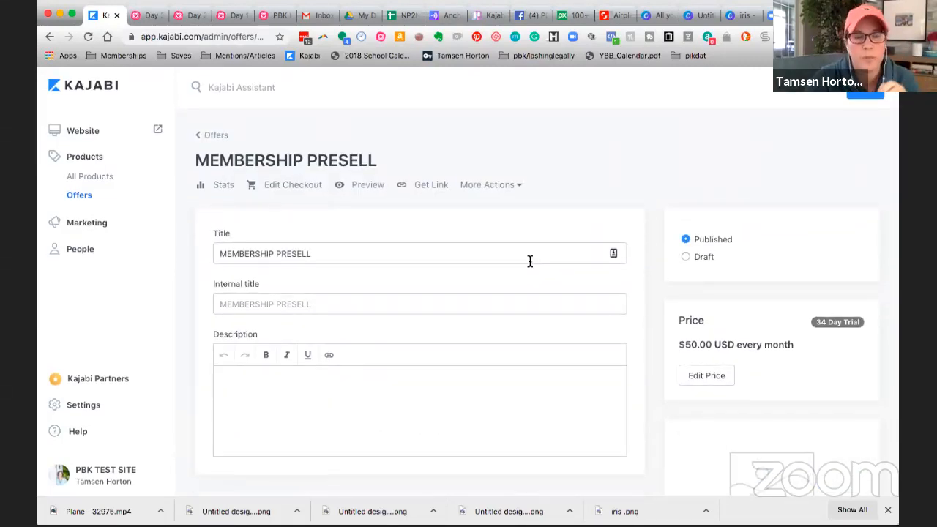
# Step: Start a new email campaign of the Email Broadcast type
pyautogui.click(97, 227)
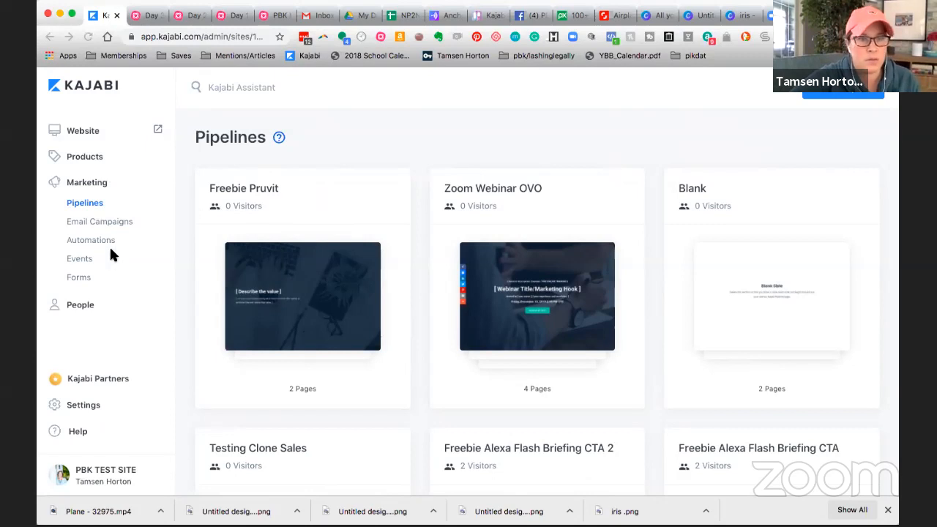
pyautogui.click(112, 223)
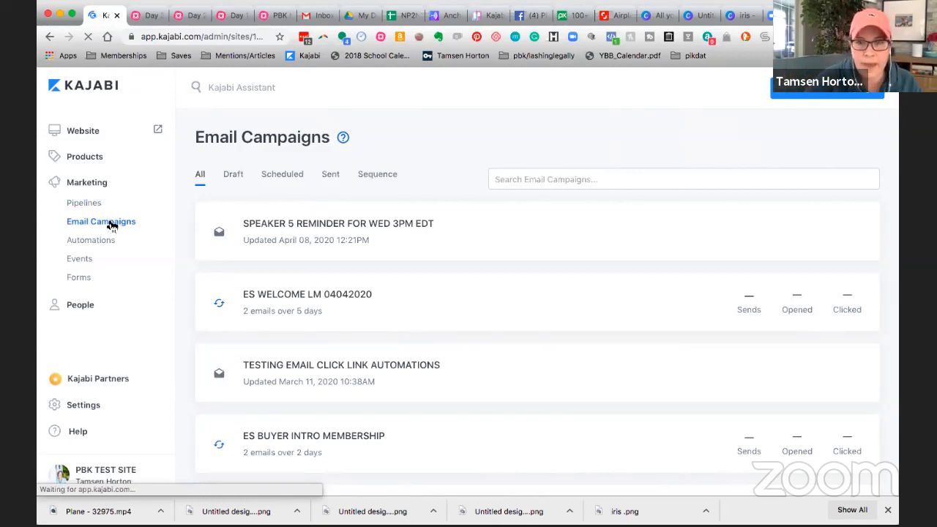
pyautogui.click(811, 95)
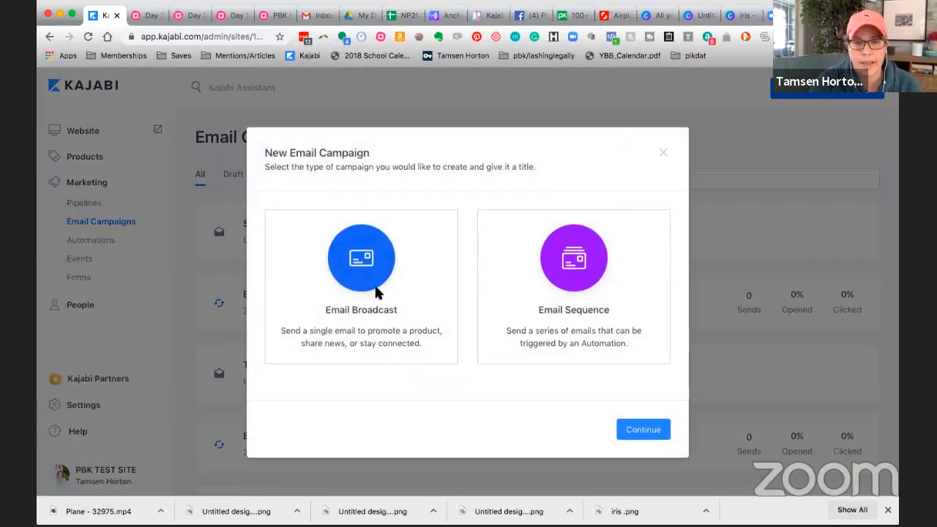
pyautogui.click(327, 312)
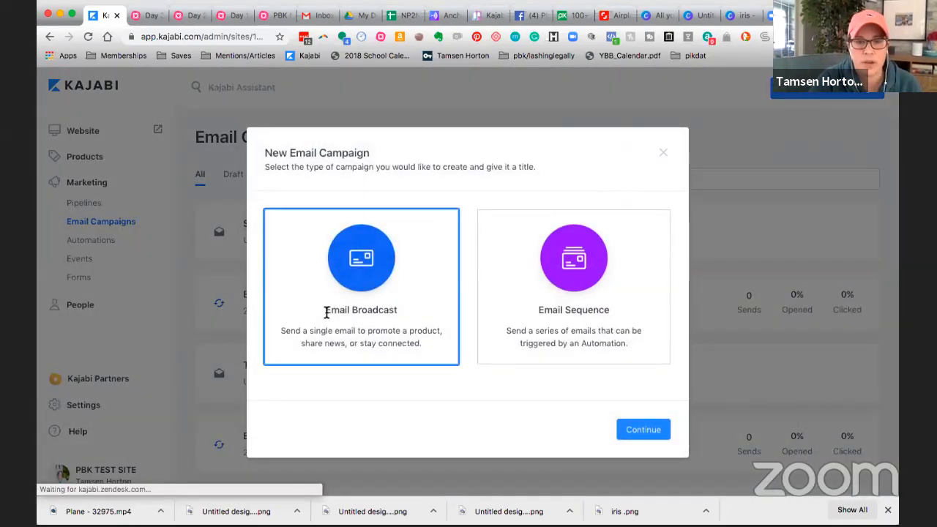
pyautogui.click(647, 432)
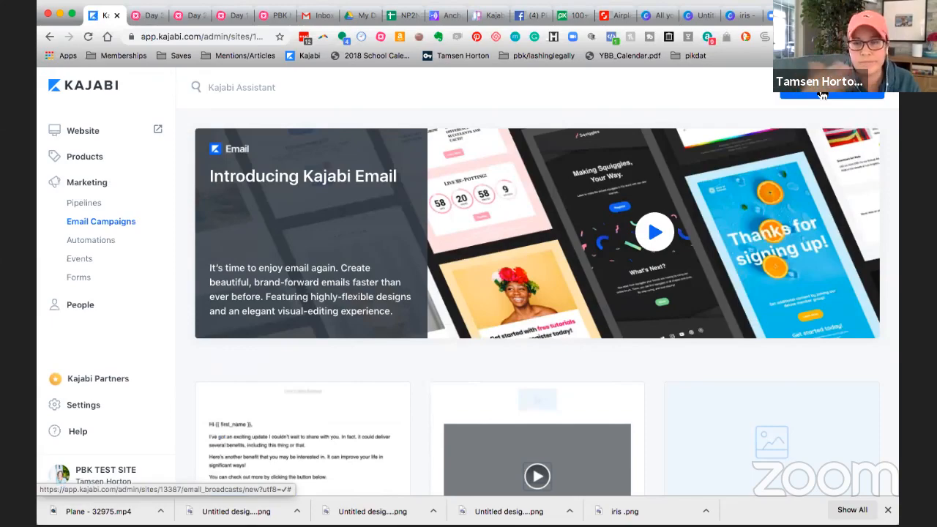
# Step: Choose the Bridge welcome template for the new email broadcast
pyautogui.scroll(-5, 677, 236)
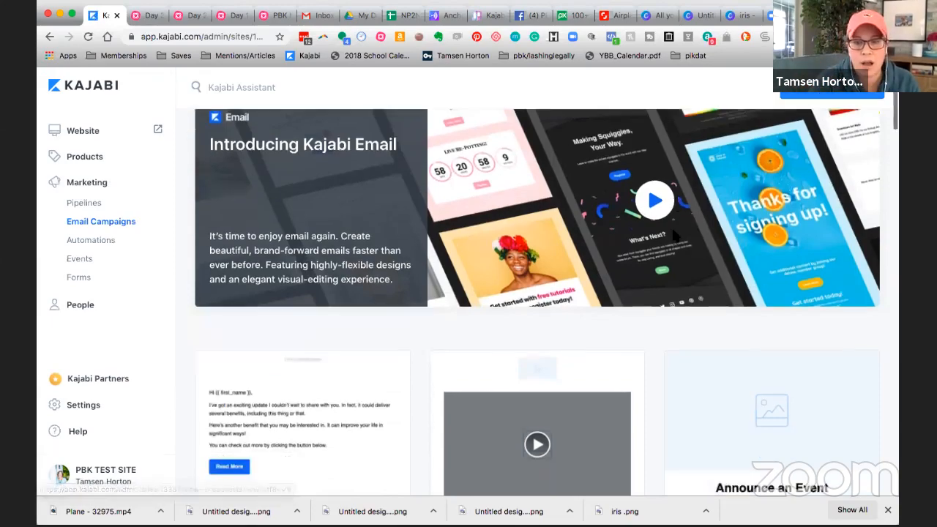
pyautogui.scroll(-10, 677, 236)
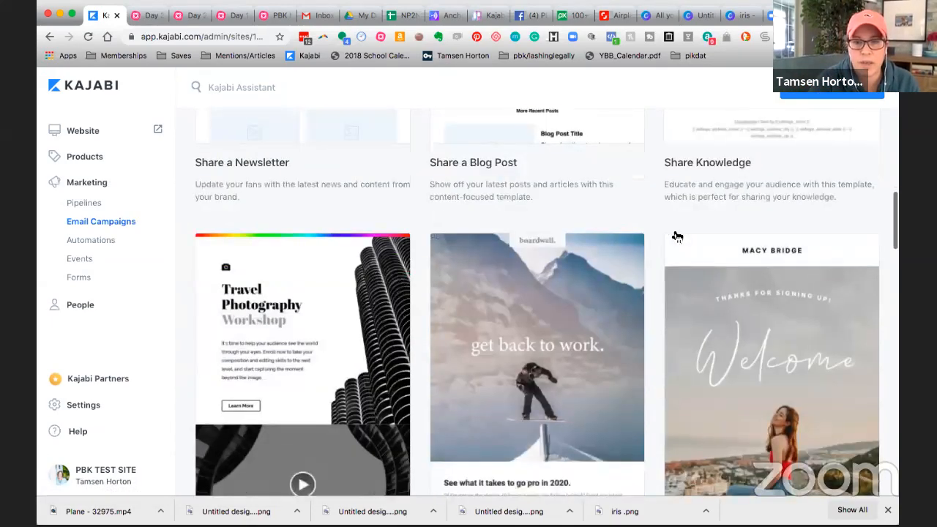
pyautogui.scroll(-1, 677, 235)
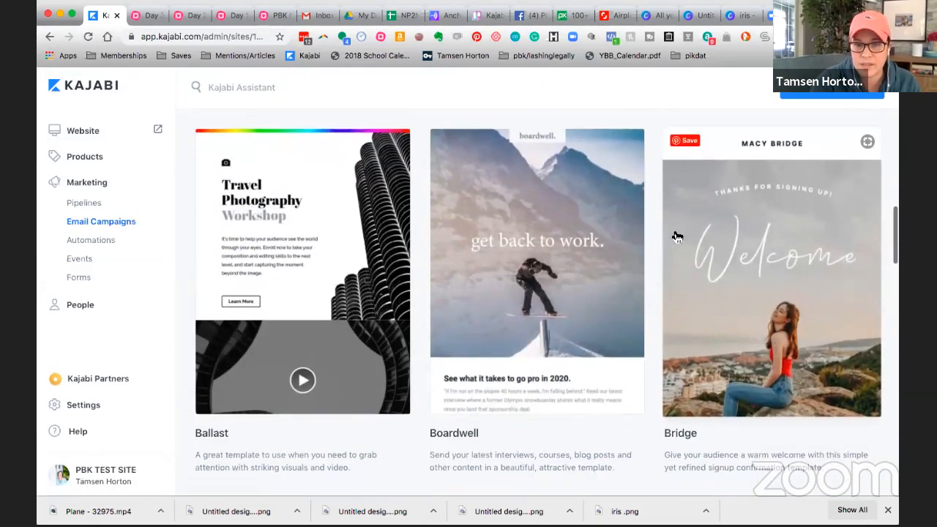
pyautogui.click(715, 270)
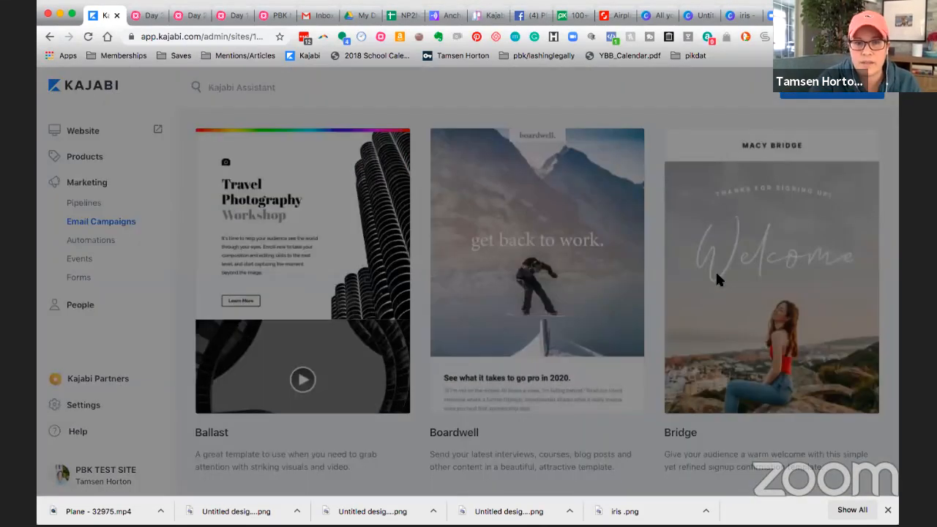
# Step: Give the broadcast the internal title MEMBERSHIP WEEKLY RUN DOWN and create it
pyautogui.click(616, 241)
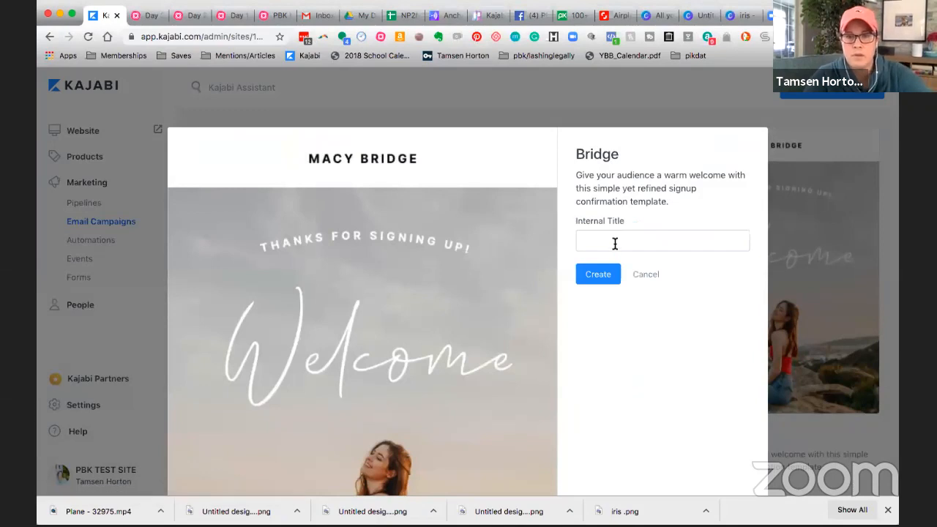
pyautogui.click(615, 243)
pyautogui.write('MEMBERSHI')
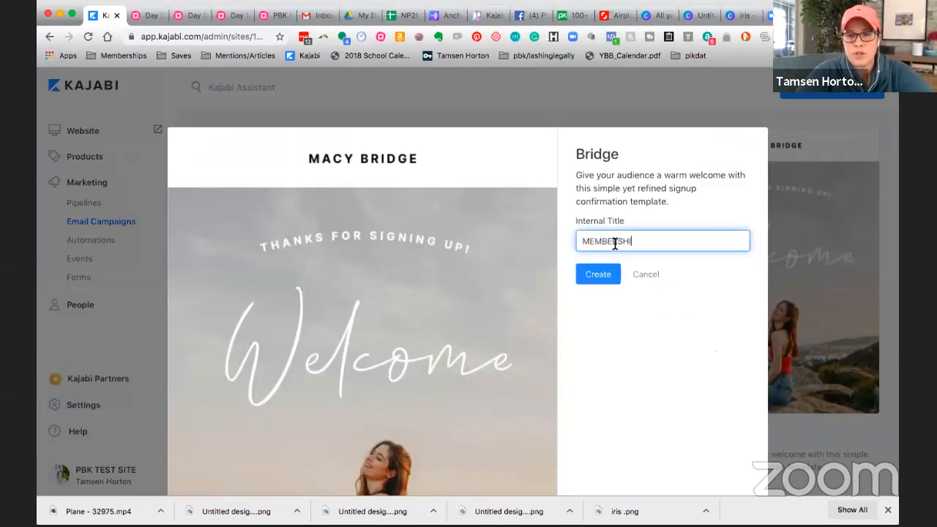
pyautogui.write('P WEEKLY RUN')
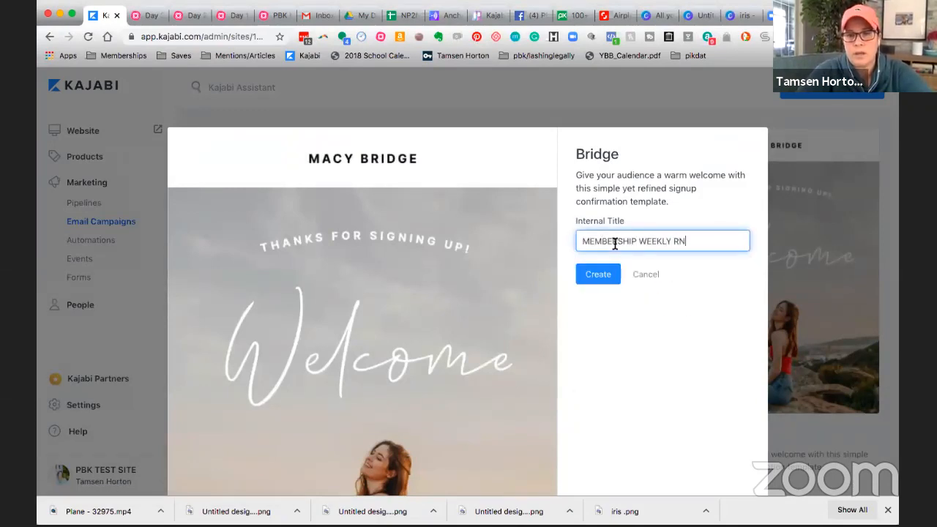
pyautogui.press('BackSpace')
pyautogui.write('UN DOWN')
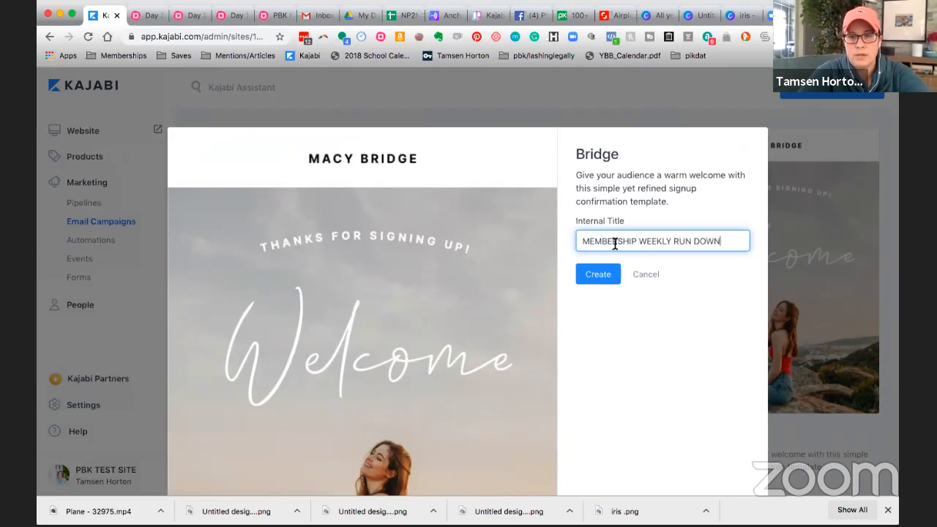
pyautogui.press('Return')
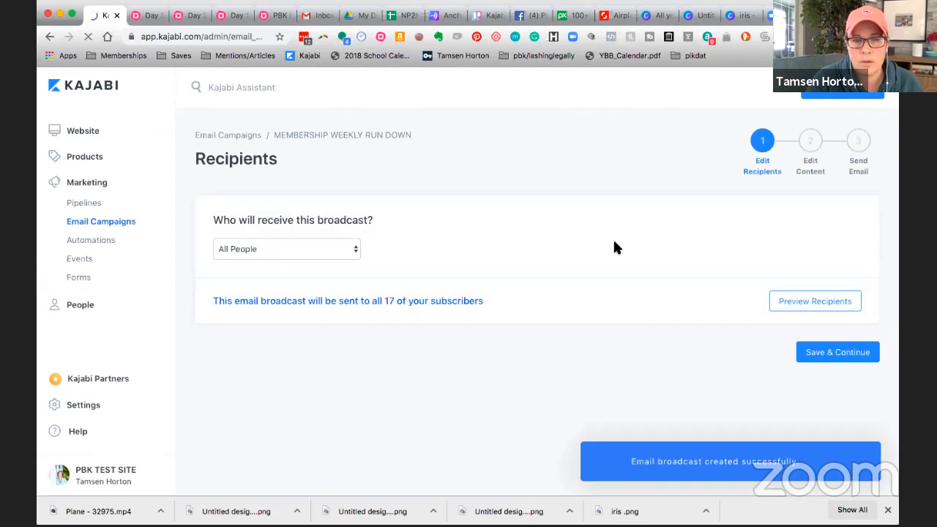
# Step: Review the available recipient segments, keep All People as the broadcast's audience and save the recipients
pyautogui.click(352, 252)
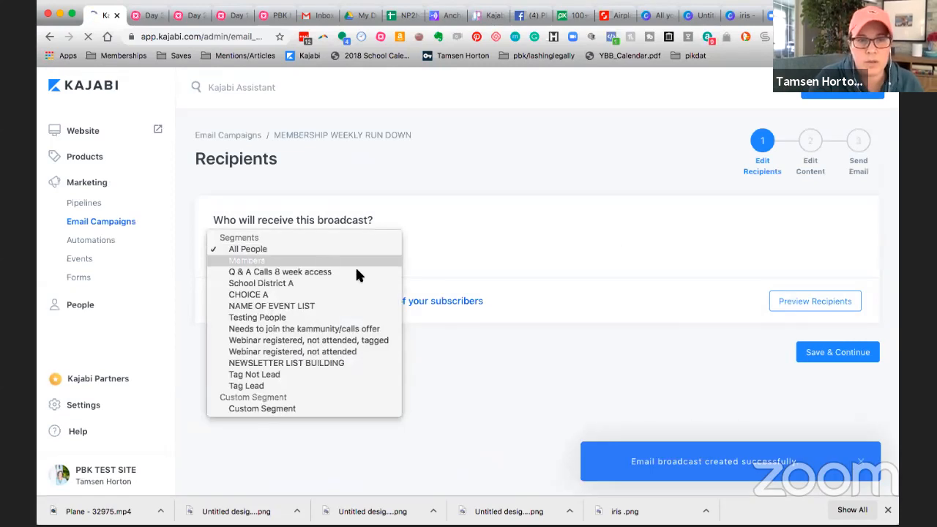
pyautogui.click(593, 244)
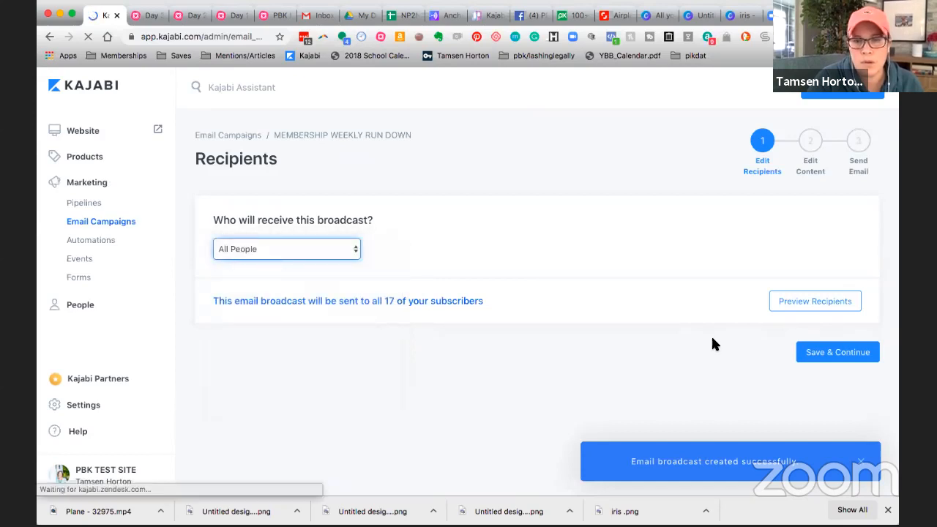
pyautogui.click(821, 354)
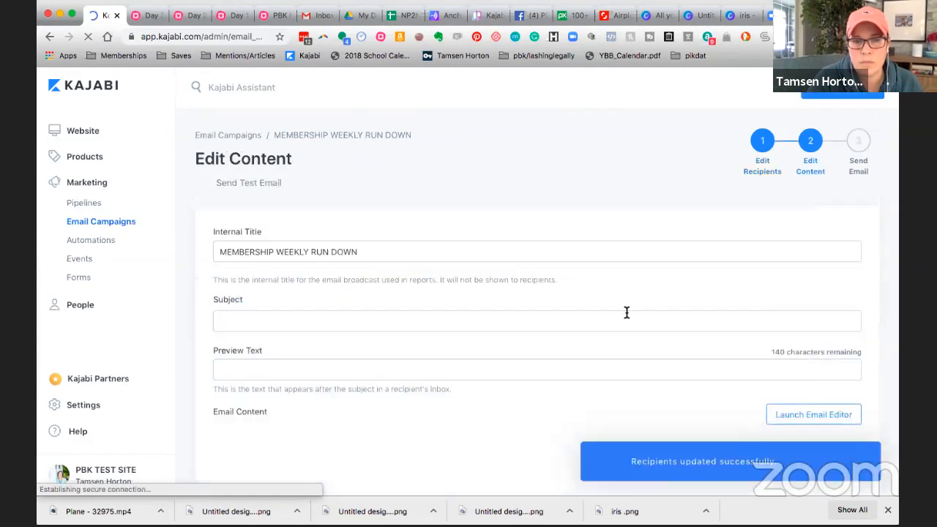
# Step: Open the broadcast's content in the email editor and look through the template down to its footer
pyautogui.scroll(-5, 626, 313)
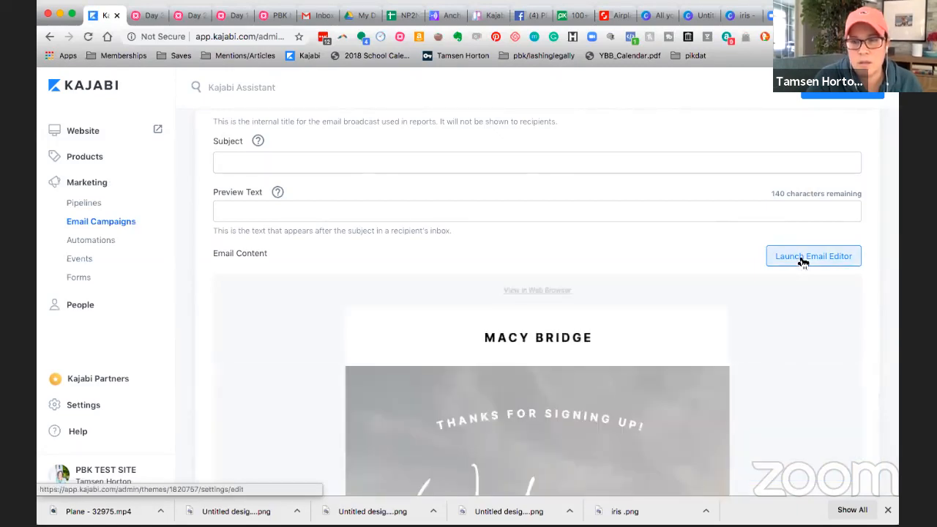
pyautogui.click(795, 257)
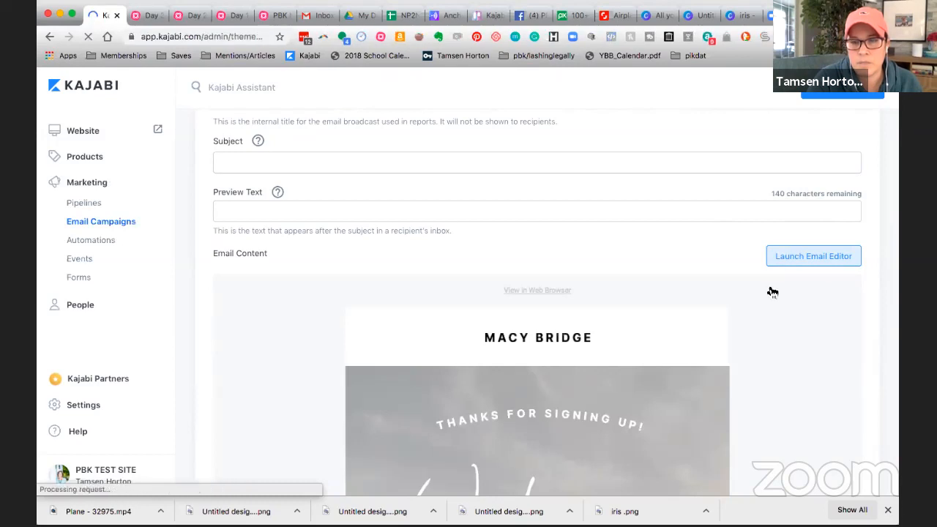
pyautogui.scroll(-3, 768, 290)
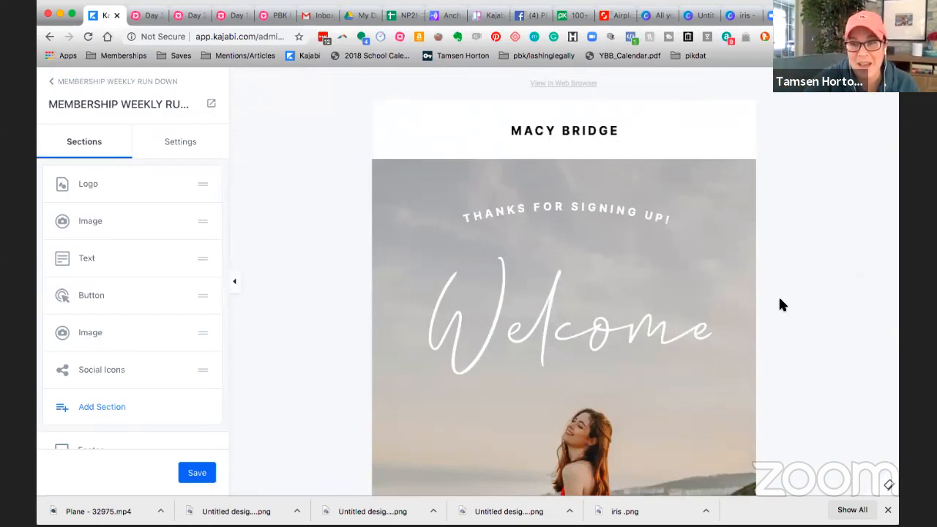
pyautogui.scroll(-8, 779, 300)
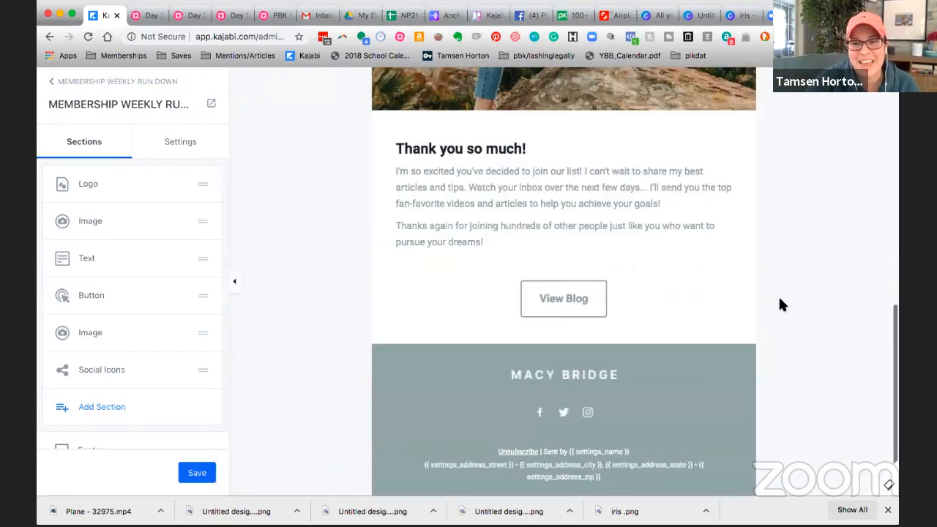